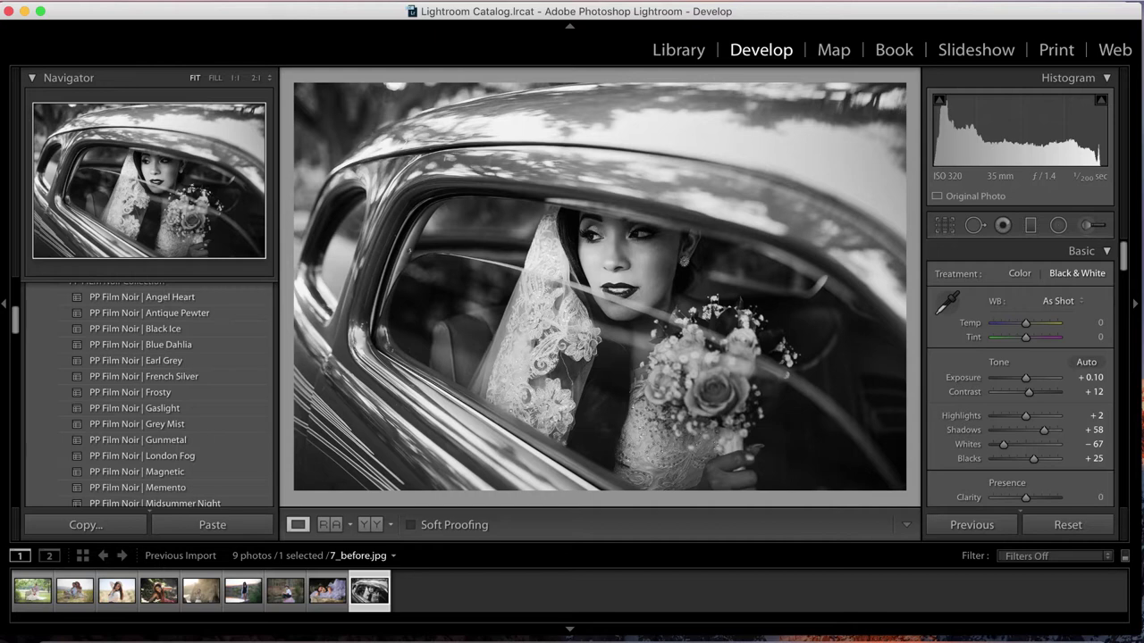
Browse the Presets list and select the couple-by-the-bench wedding photo in the filmstrip.
scroll(148, 393, up, 2)
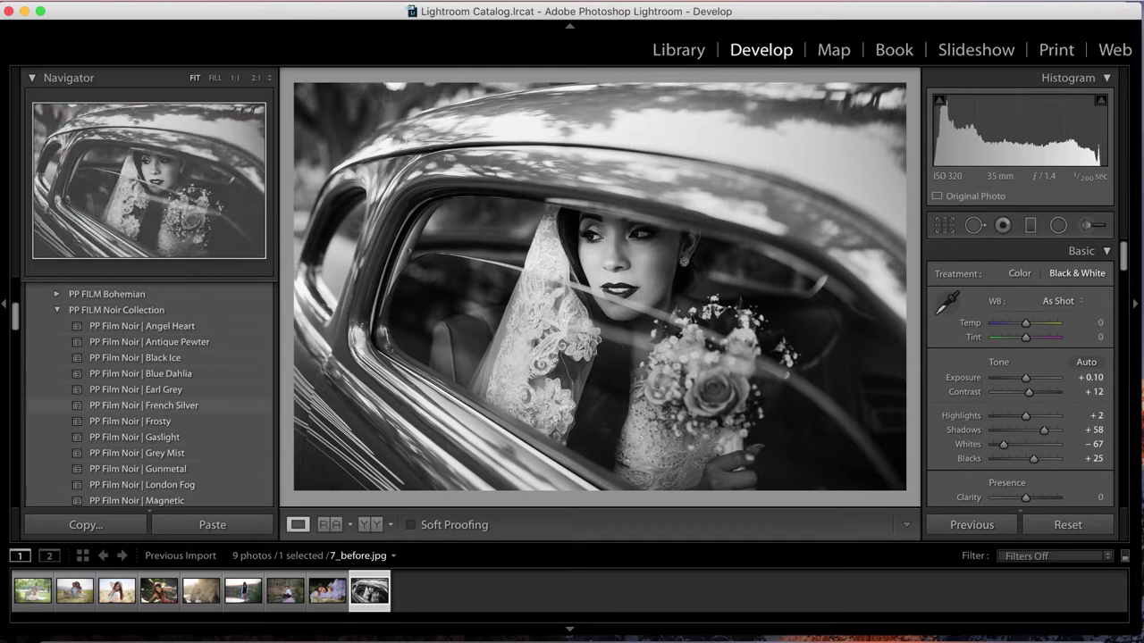
scroll(148, 393, down, 2)
scroll(147, 393, up, 1)
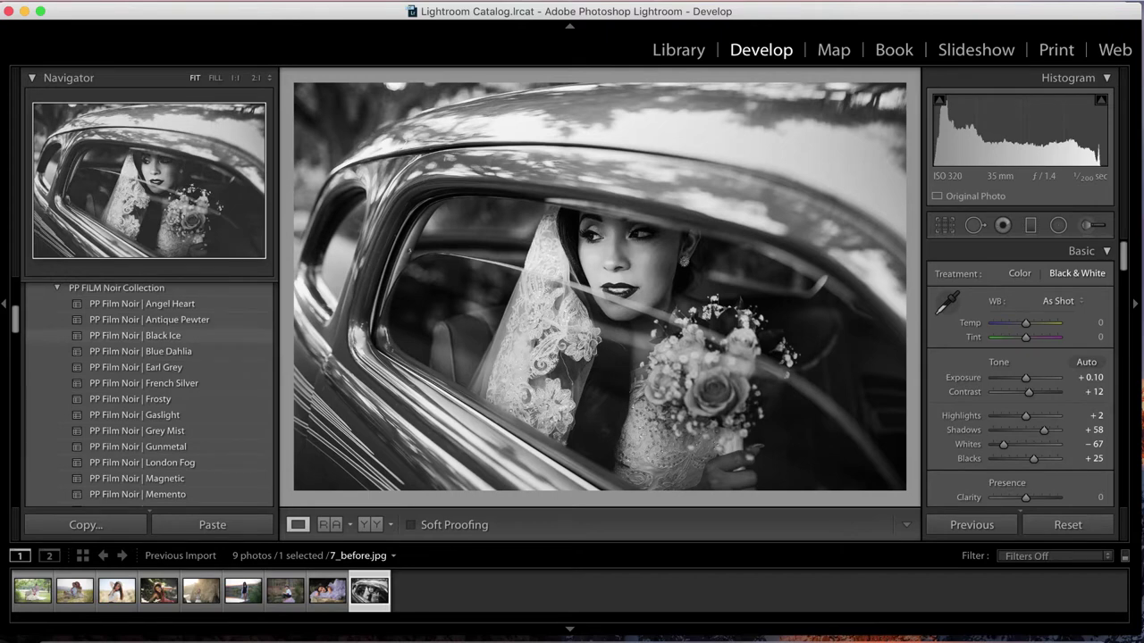
scroll(147, 361, down, 1)
scroll(147, 372, down, 2)
scroll(147, 371, down, 2)
scroll(148, 372, down, 2)
scroll(147, 372, down, 2)
scroll(147, 366, down, 2)
scroll(147, 366, down, 2)
scroll(147, 366, down, 3)
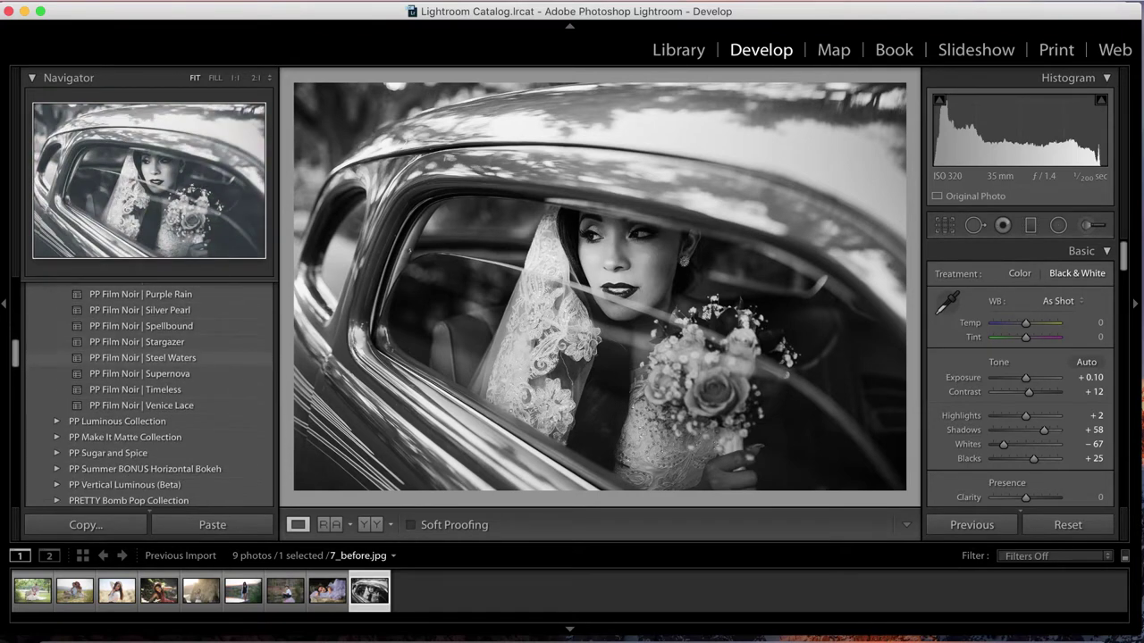
scroll(147, 357, down, 2)
scroll(147, 359, down, 1)
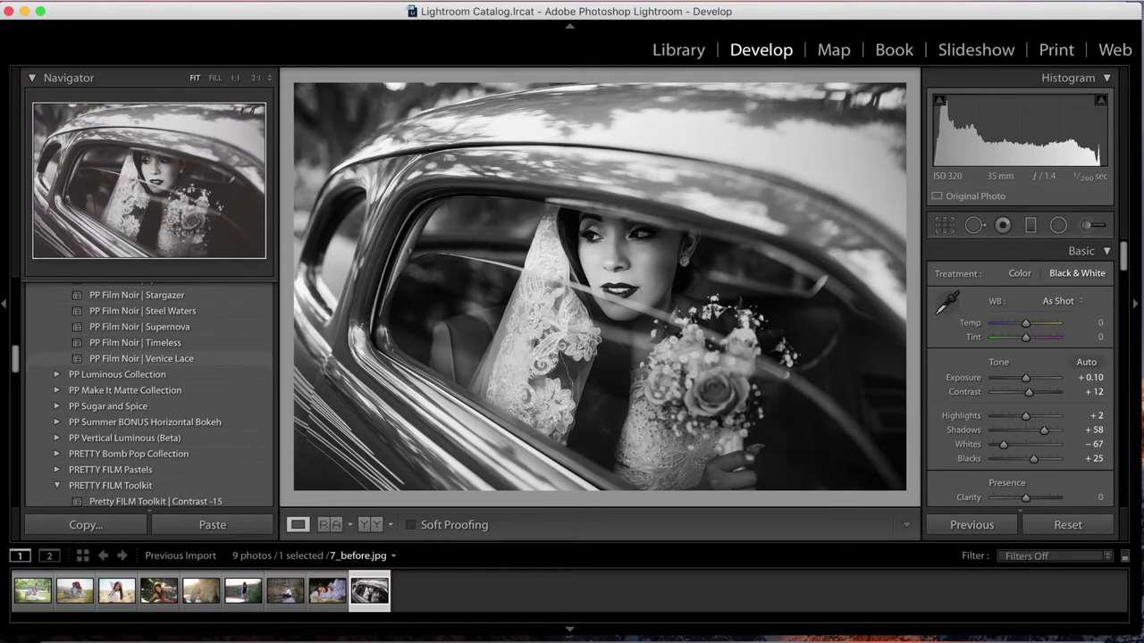
scroll(148, 364, down, 2)
scroll(148, 366, down, 2)
scroll(148, 368, down, 3)
scroll(147, 370, down, 2)
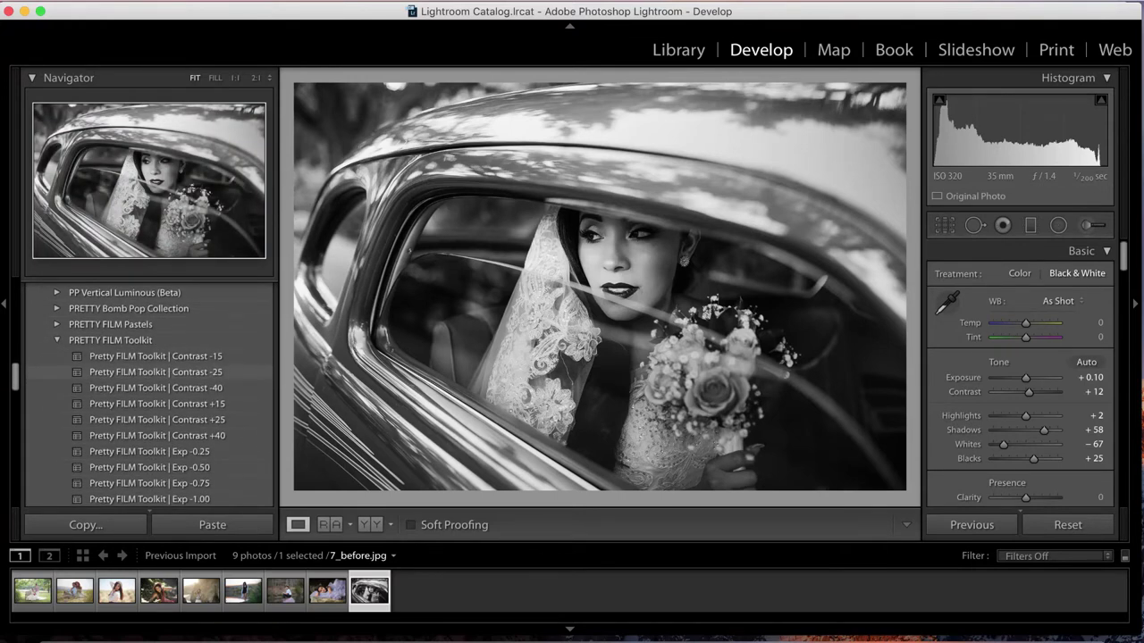
scroll(147, 370, down, 2)
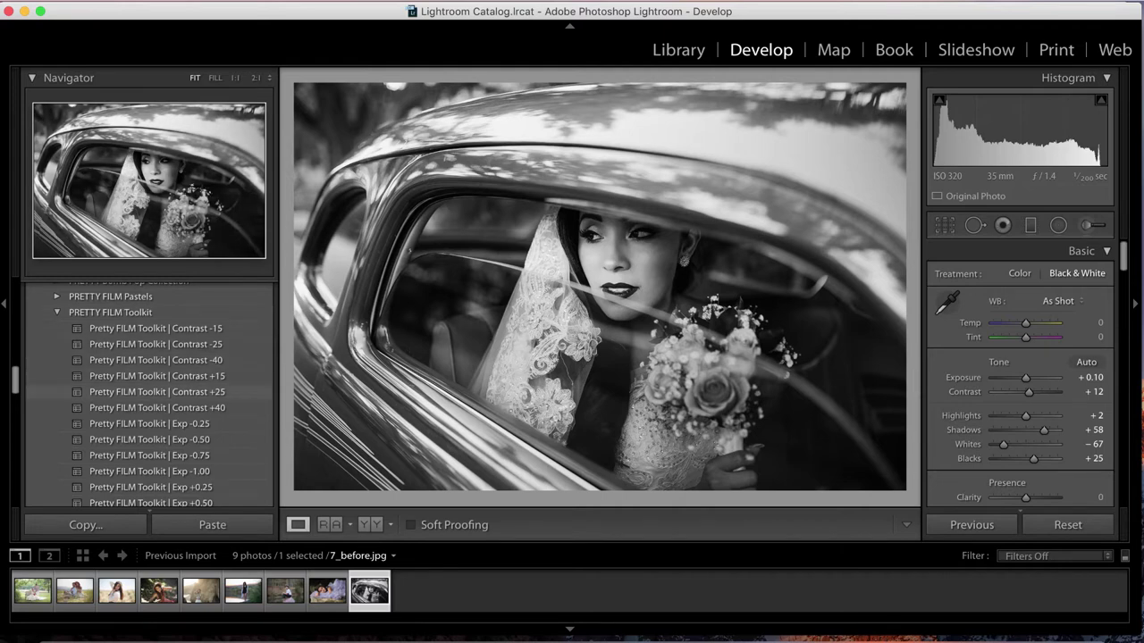
scroll(148, 393, down, 2)
scroll(148, 393, down, 2)
scroll(147, 393, down, 2)
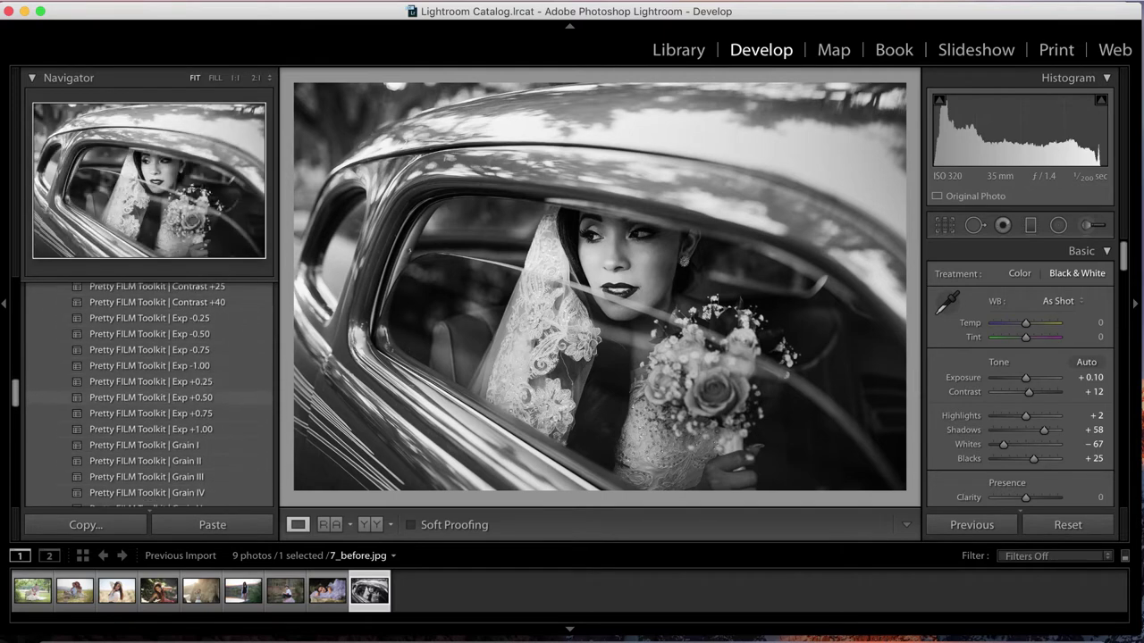
scroll(147, 396, down, 2)
scroll(148, 396, down, 2)
scroll(148, 396, down, 3)
scroll(147, 396, down, 3)
scroll(147, 394, up, 3)
scroll(147, 393, up, 3)
scroll(148, 393, up, 3)
scroll(148, 393, up, 1)
scroll(148, 393, up, 2)
scroll(147, 393, up, 3)
scroll(148, 393, up, 3)
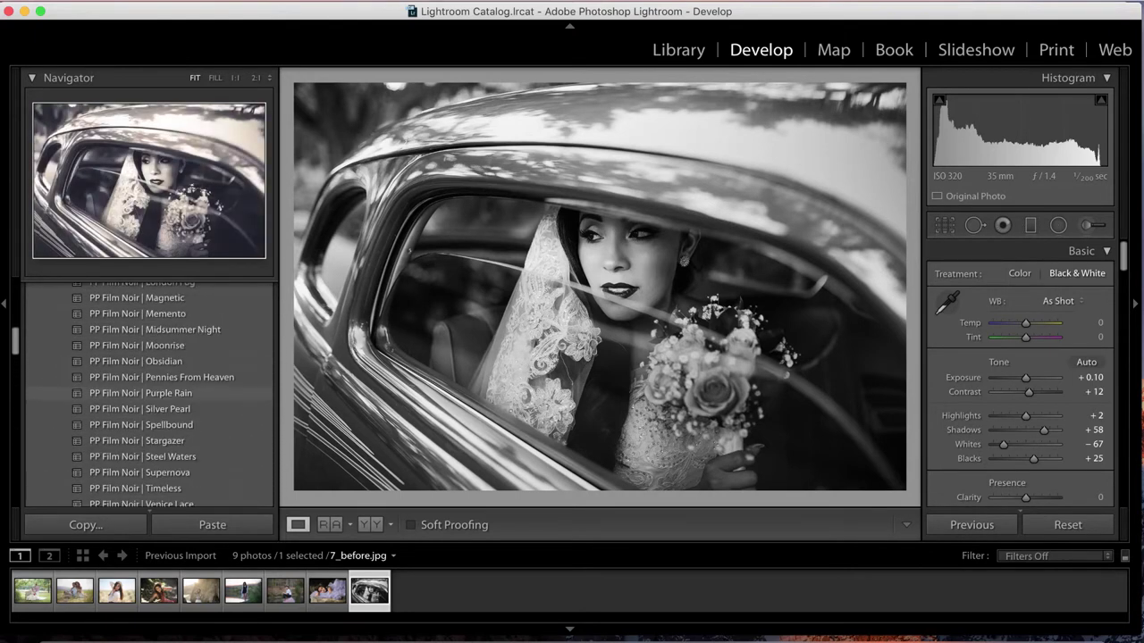
scroll(147, 393, up, 2)
scroll(148, 393, up, 3)
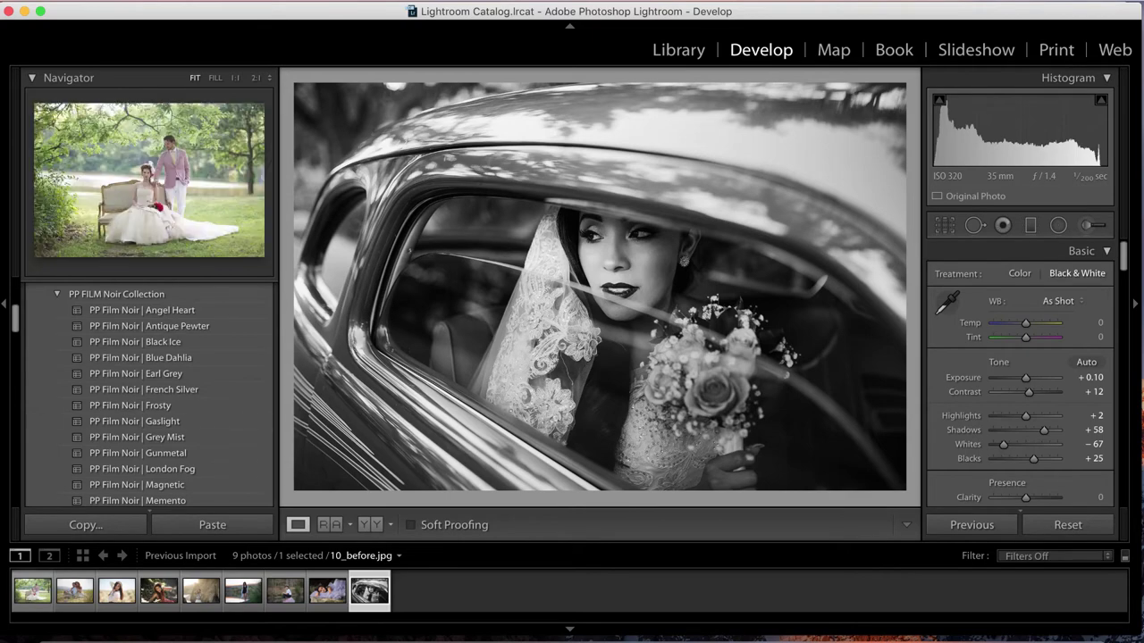
click(33, 591)
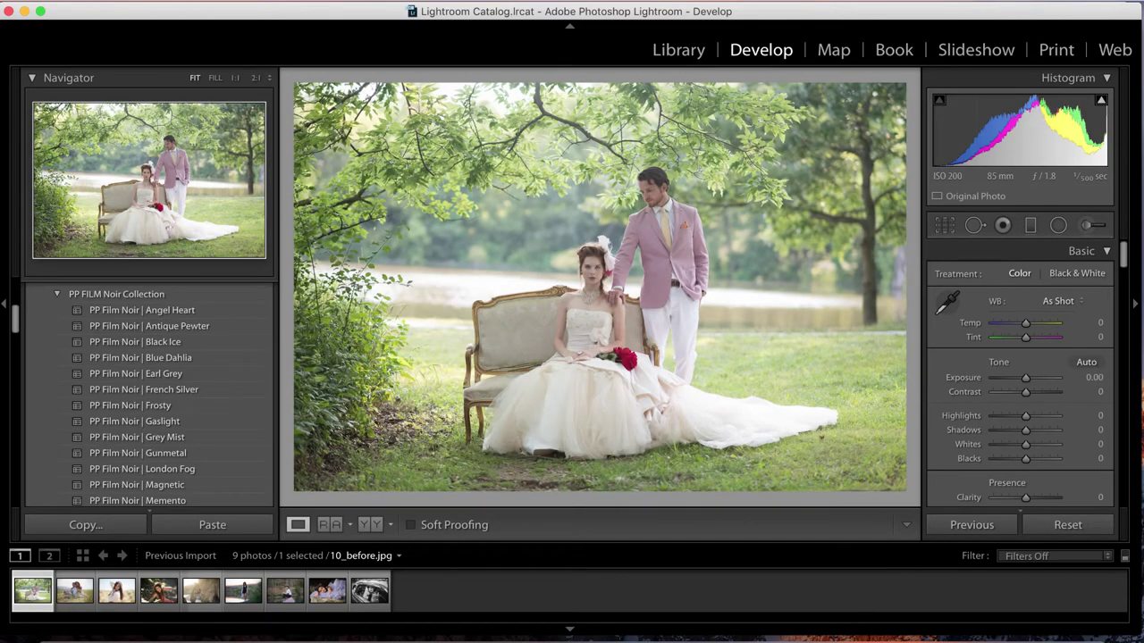
Apply PP Film Noir | Timeless and show Before & After with the left panel collapsed.
scroll(143, 393, down, 1)
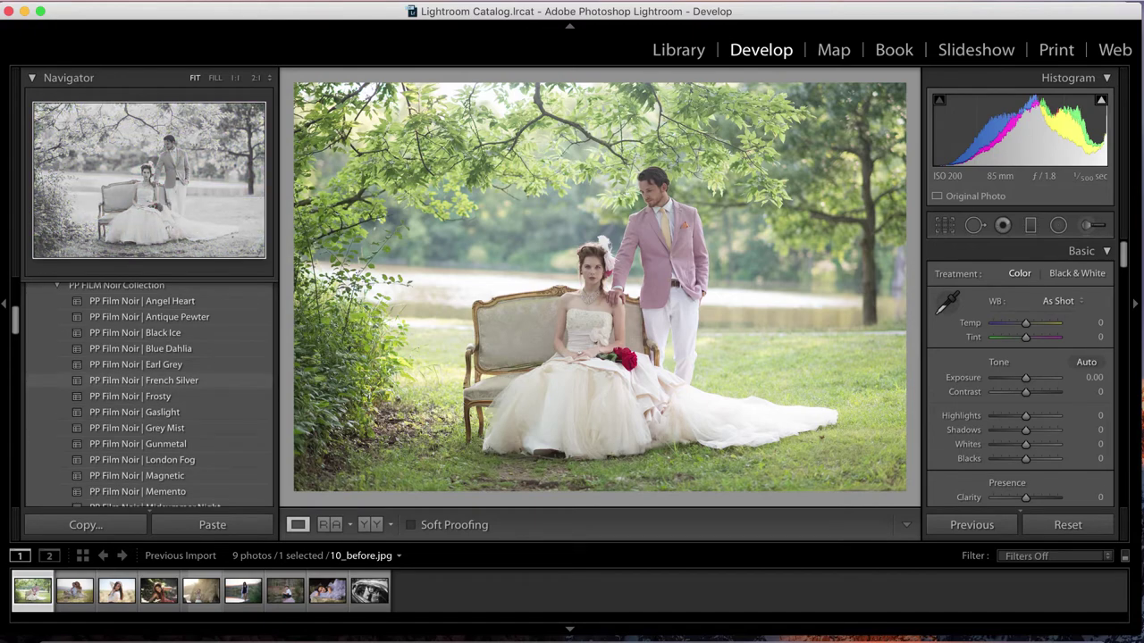
scroll(147, 393, down, 3)
scroll(147, 393, down, 2)
scroll(147, 393, down, 3)
scroll(143, 397, down, 3)
scroll(143, 402, down, 4)
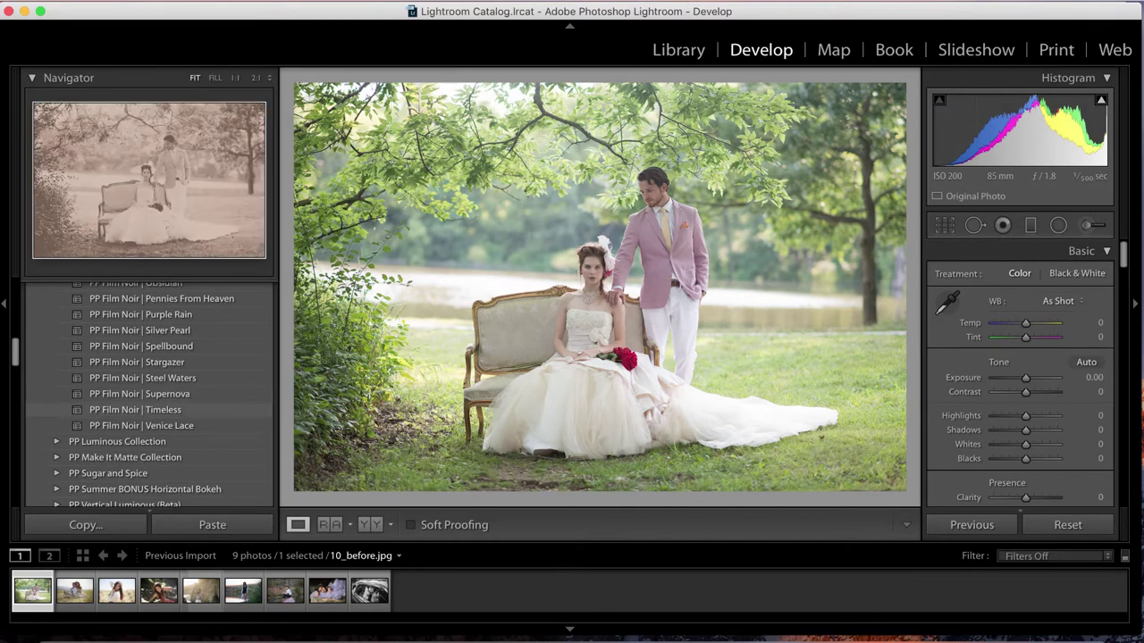
click(134, 409)
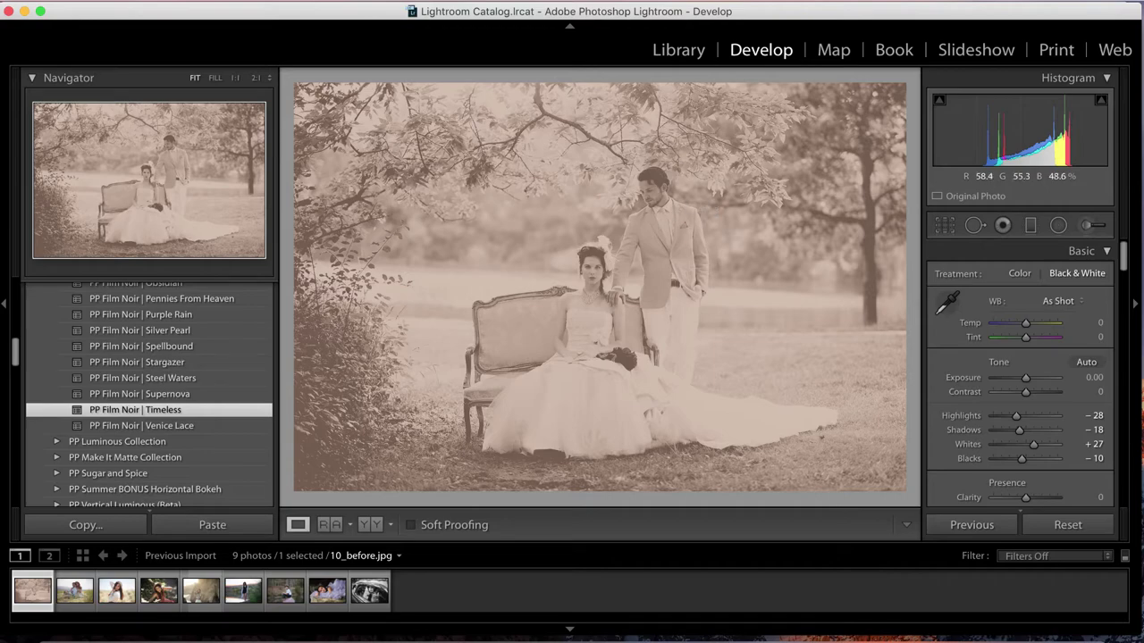
click(370, 525)
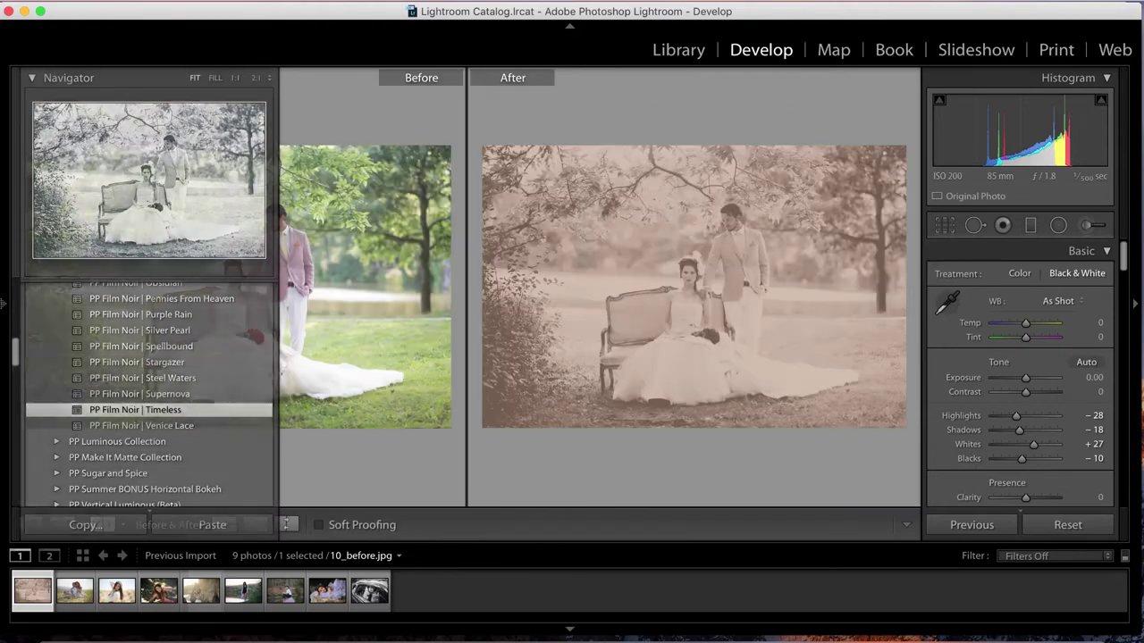
click(4, 304)
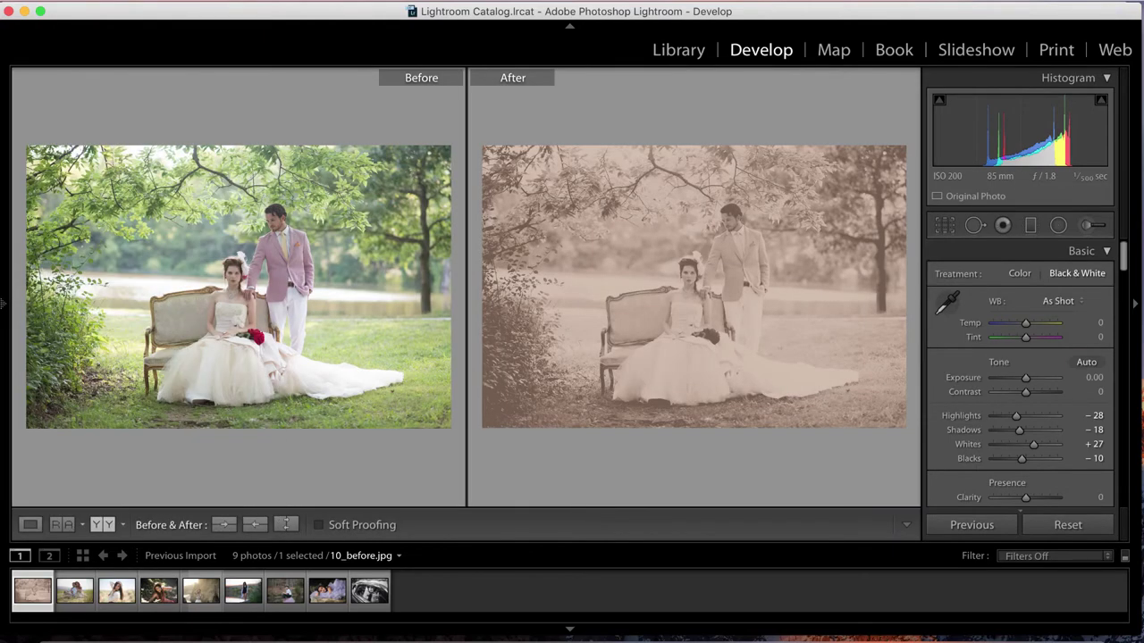
Open the couple-in-the-grass photo in Loupe view with the side panel showing.
click(74, 591)
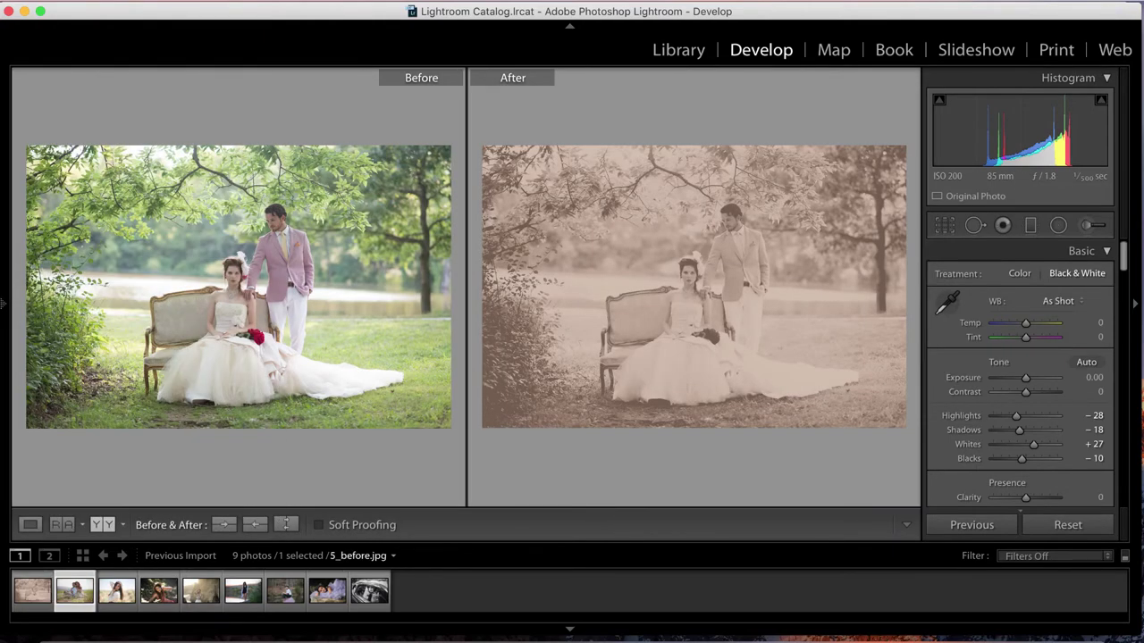
key(F7)
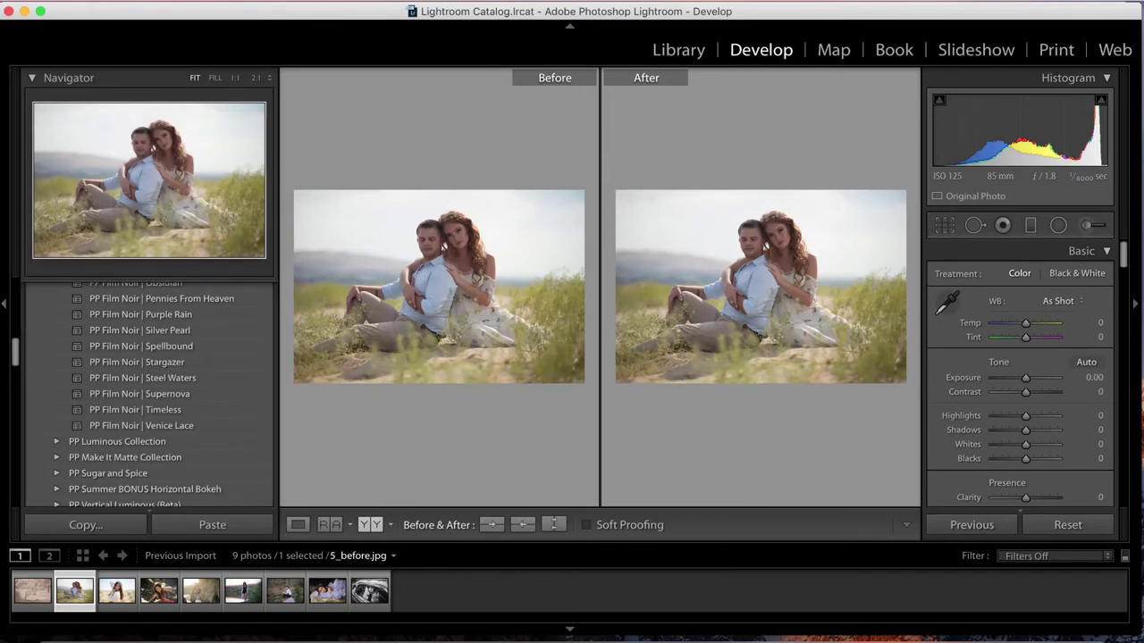
click(298, 525)
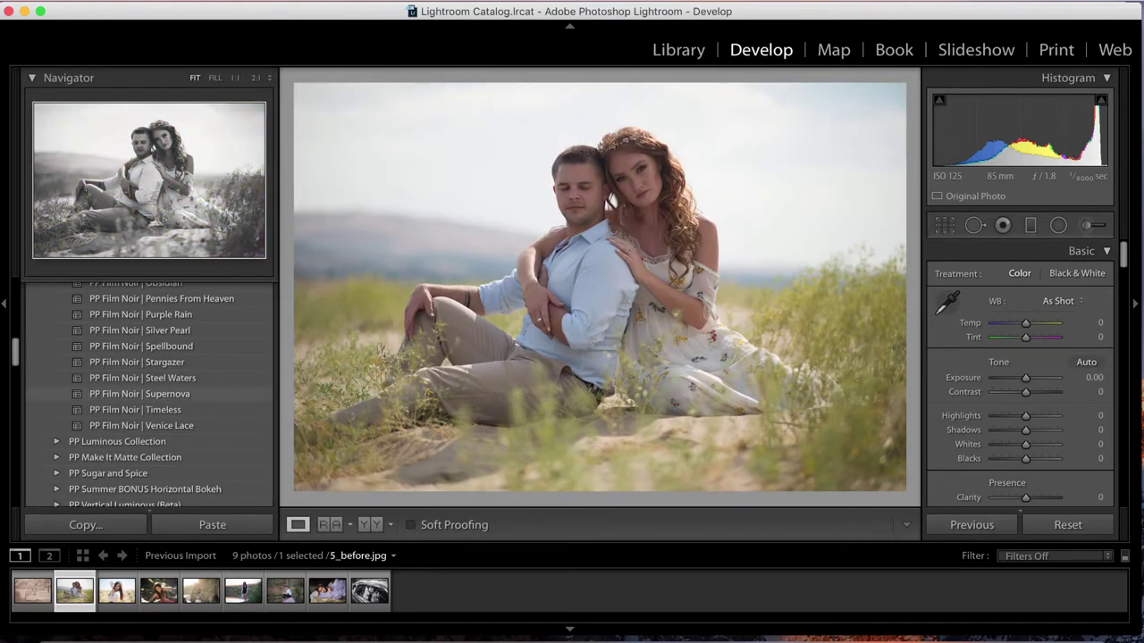
Apply the PP Film Noir | Angel Heart preset to the couple photo.
scroll(147, 393, up, 2)
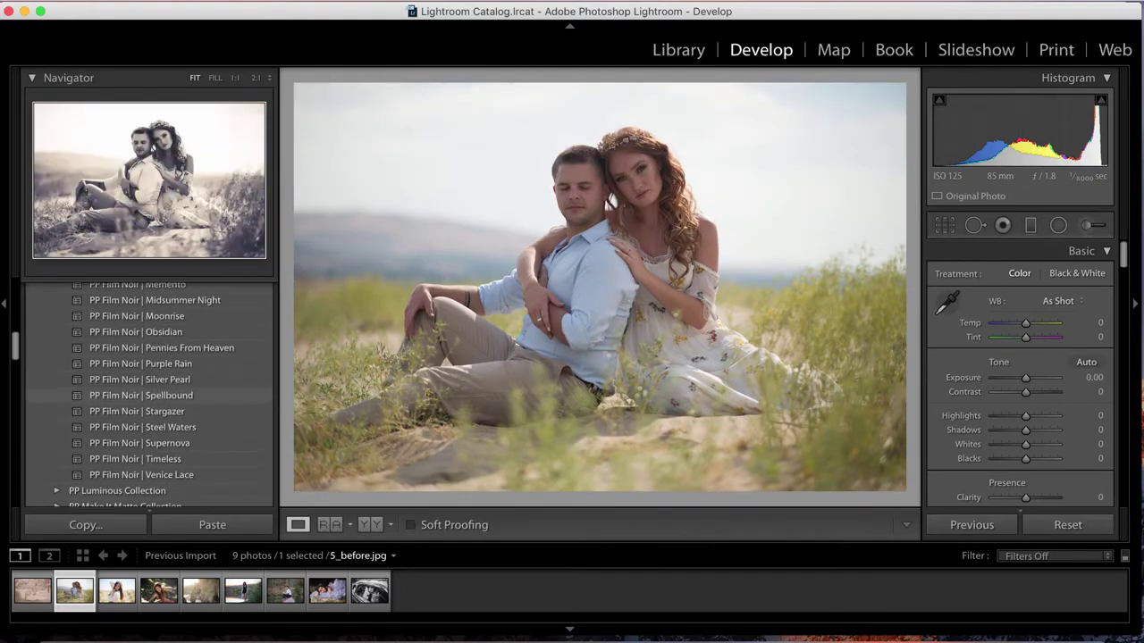
scroll(148, 393, up, 3)
scroll(147, 393, up, 3)
scroll(148, 393, up, 3)
scroll(147, 393, up, 3)
scroll(148, 393, up, 2)
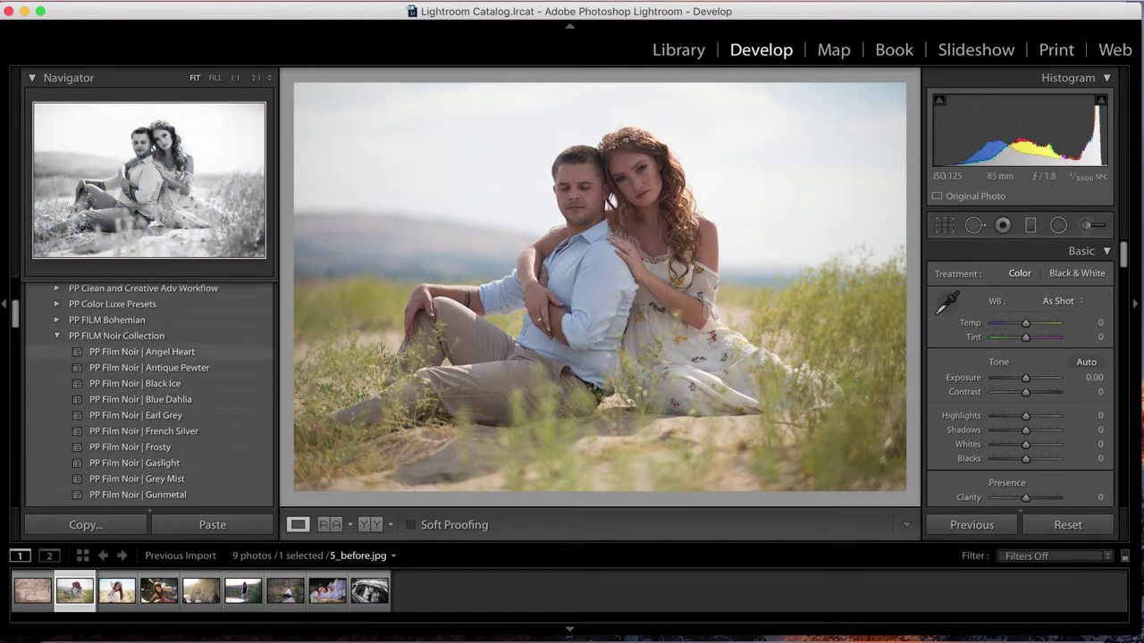
click(142, 351)
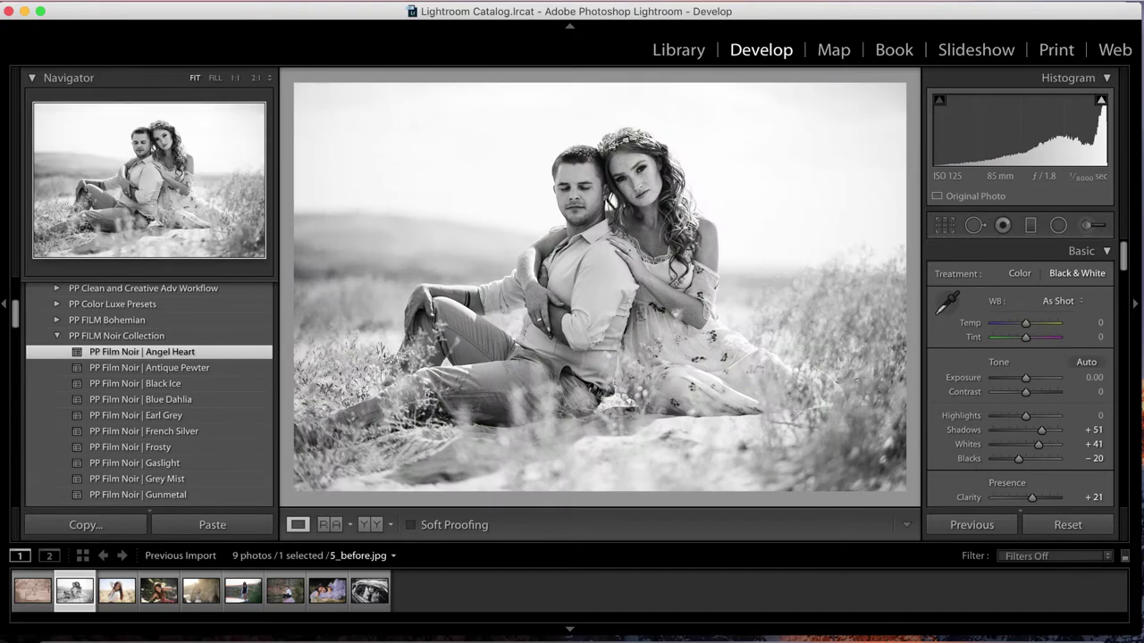
Compare the black-and-white result Before & After, hiding then restoring the side panel.
click(371, 524)
key(F7)
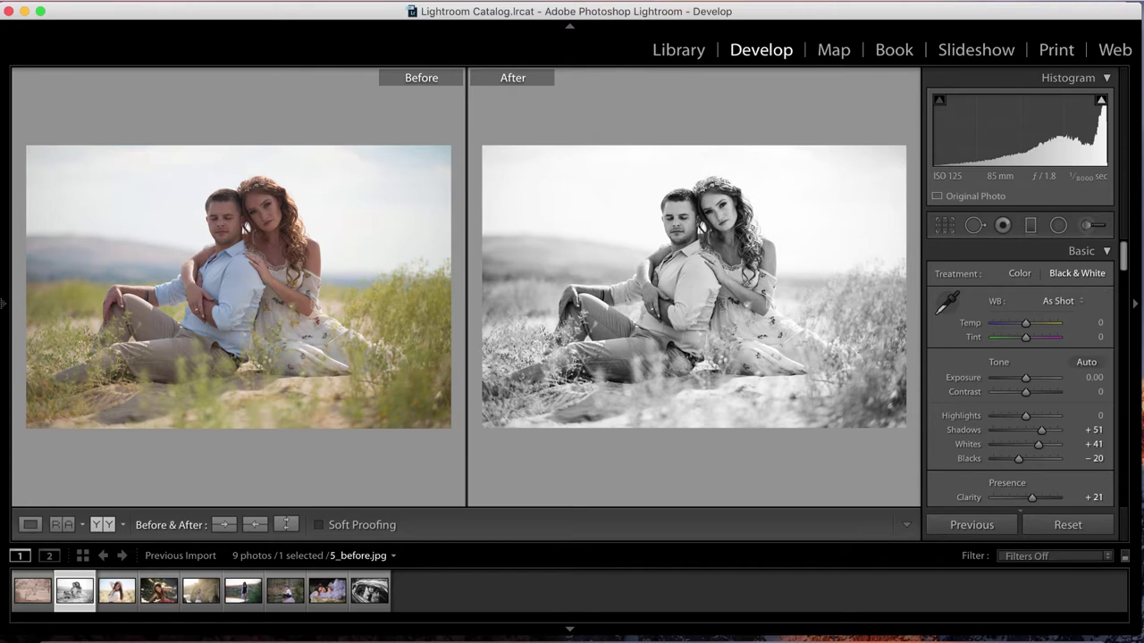
key(F7)
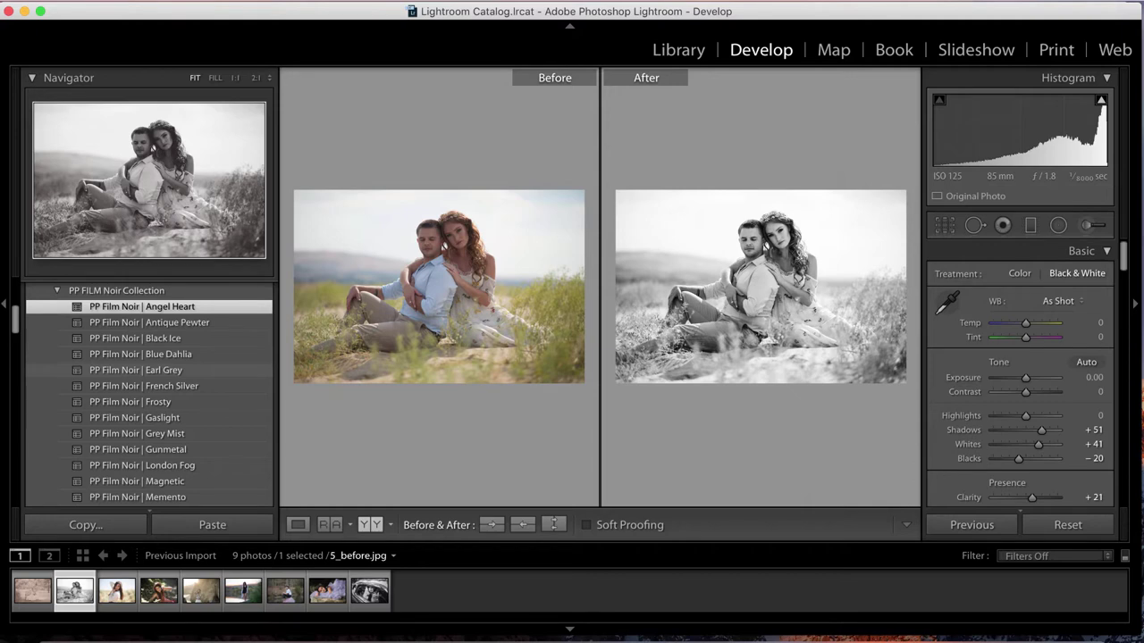
Open the flower-crown portrait in Loupe and apply the PP Film Noir | Frosty preset.
click(116, 590)
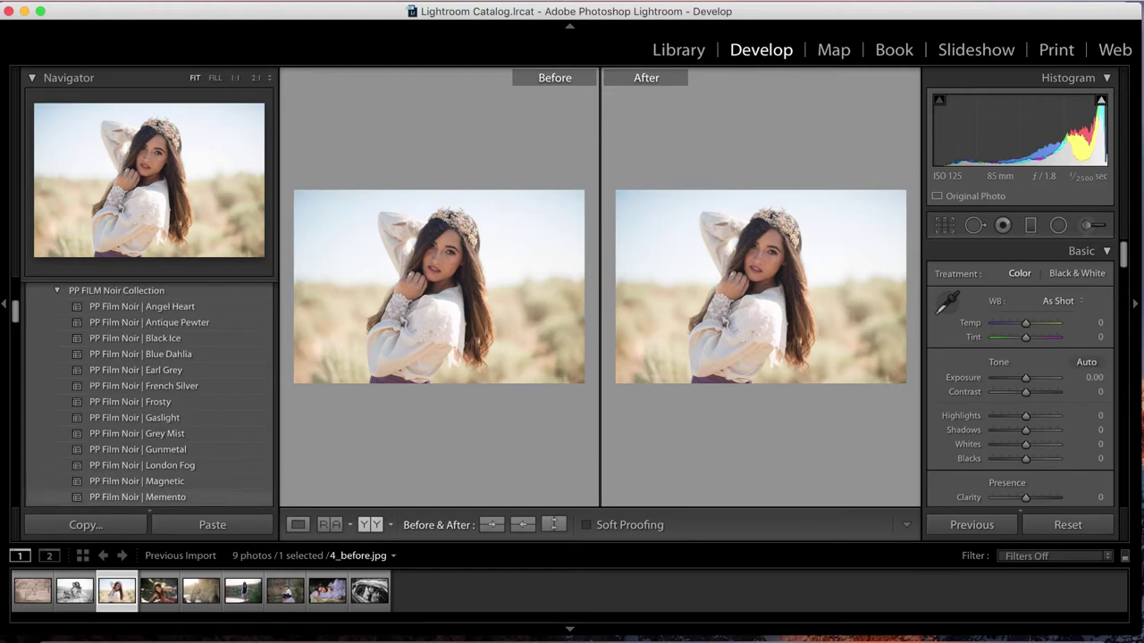
click(297, 524)
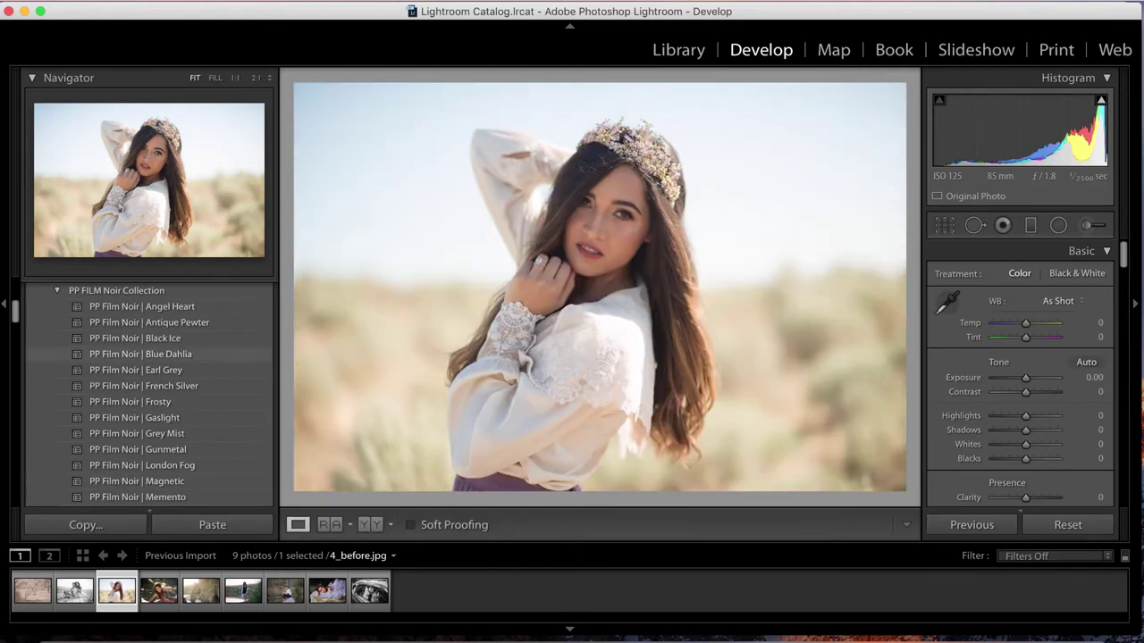
scroll(143, 366, down, 2)
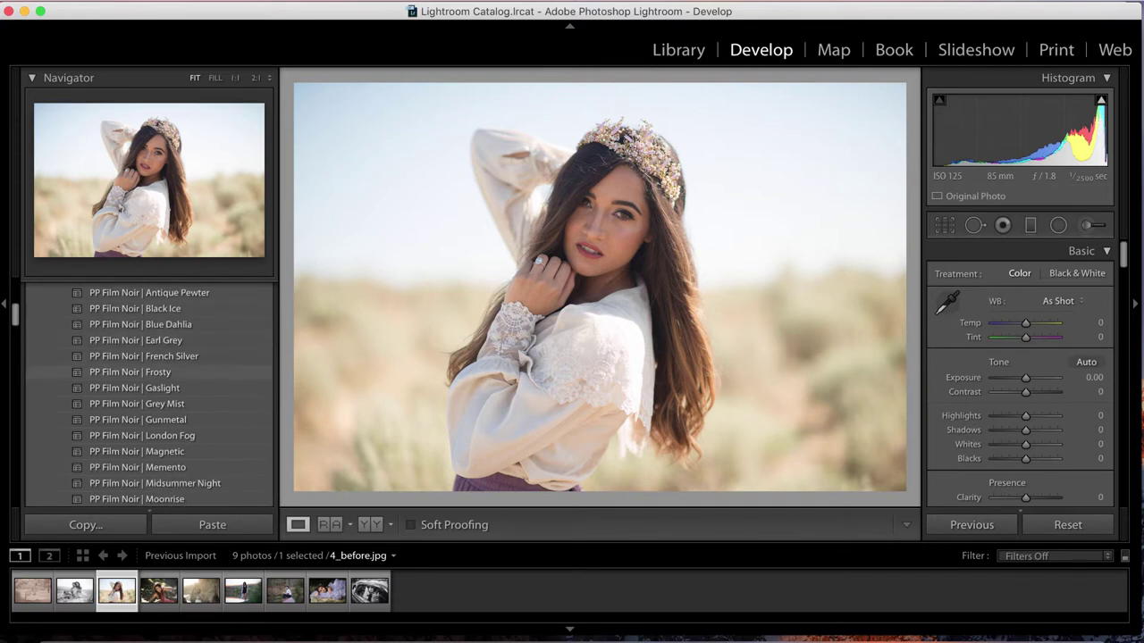
click(134, 372)
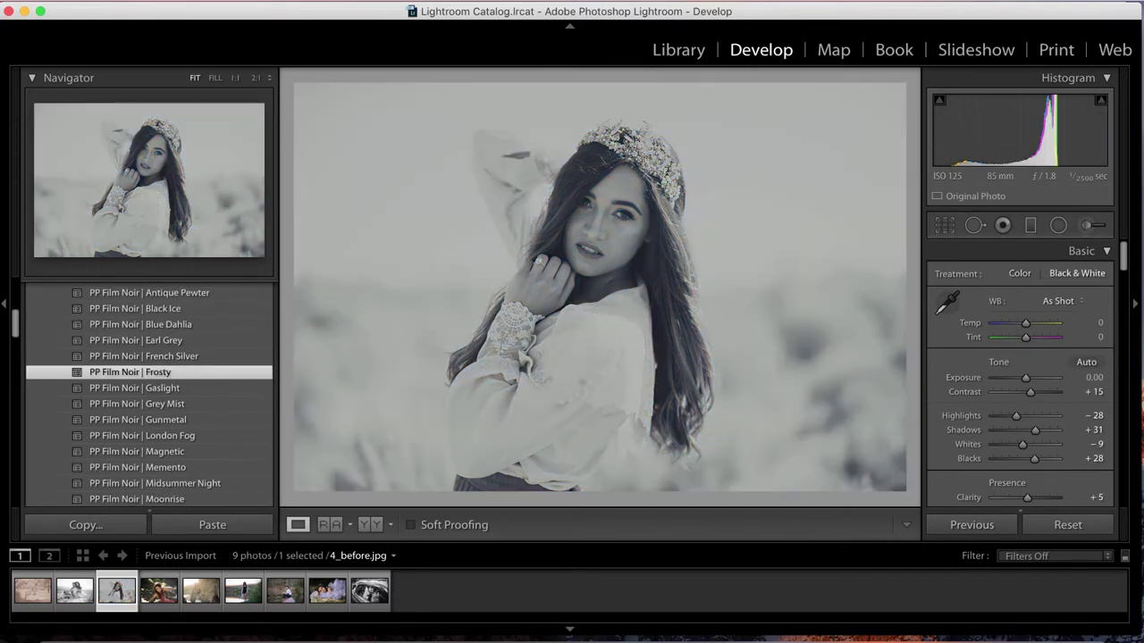
Add Pretty FILM Toolkit | Exp +0.25, check Before/After, then return to Loupe.
scroll(143, 394, down, 5)
scroll(143, 393, down, 5)
scroll(143, 460, down, 5)
scroll(143, 460, down, 1)
scroll(143, 460, down, 1)
scroll(143, 460, down, 1)
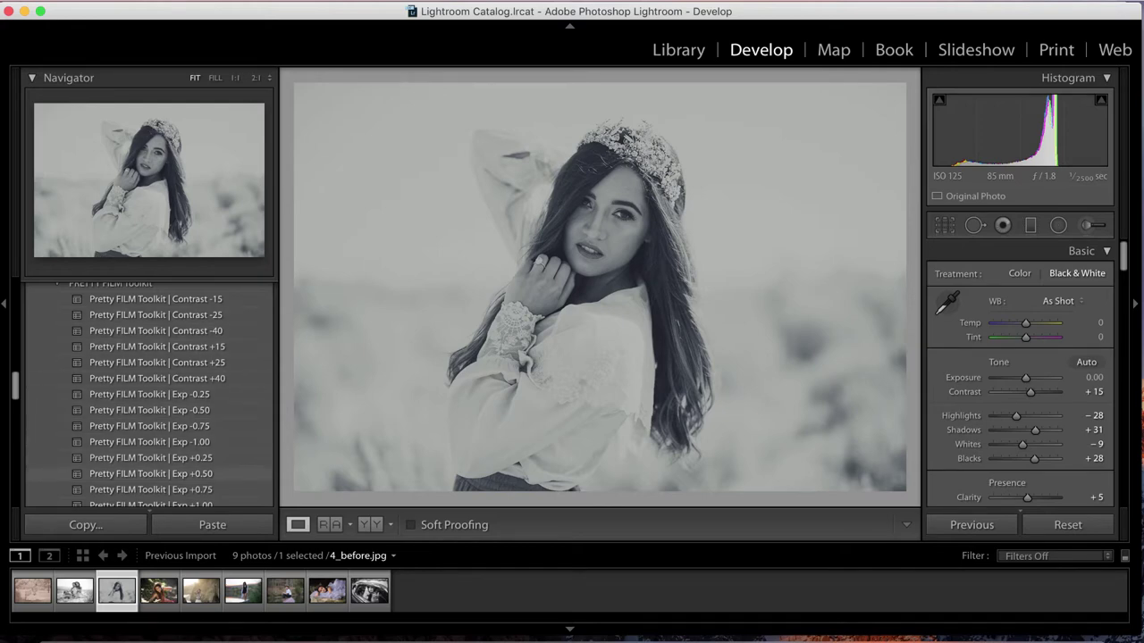
scroll(151, 478, down, 1)
scroll(152, 478, down, 1)
scroll(151, 446, up, 1)
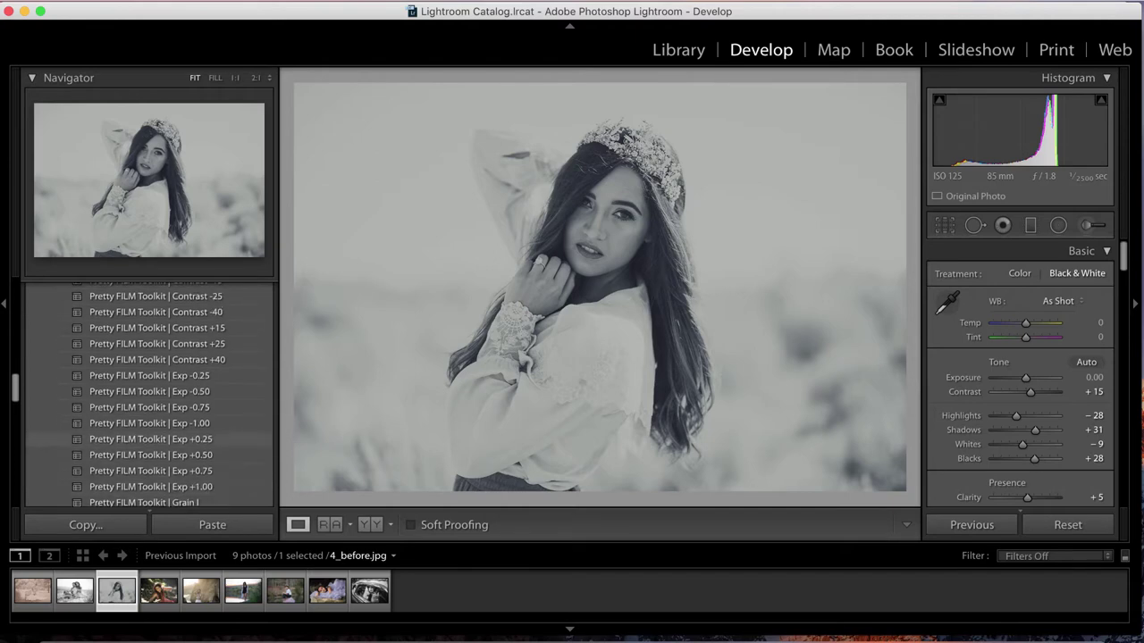
click(150, 438)
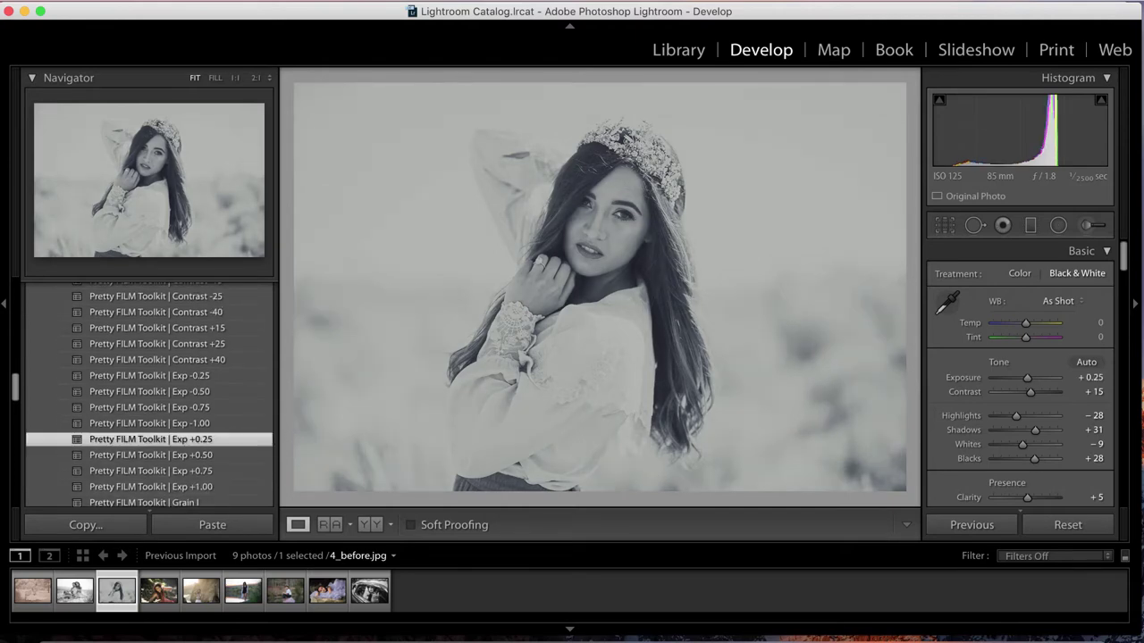
click(370, 524)
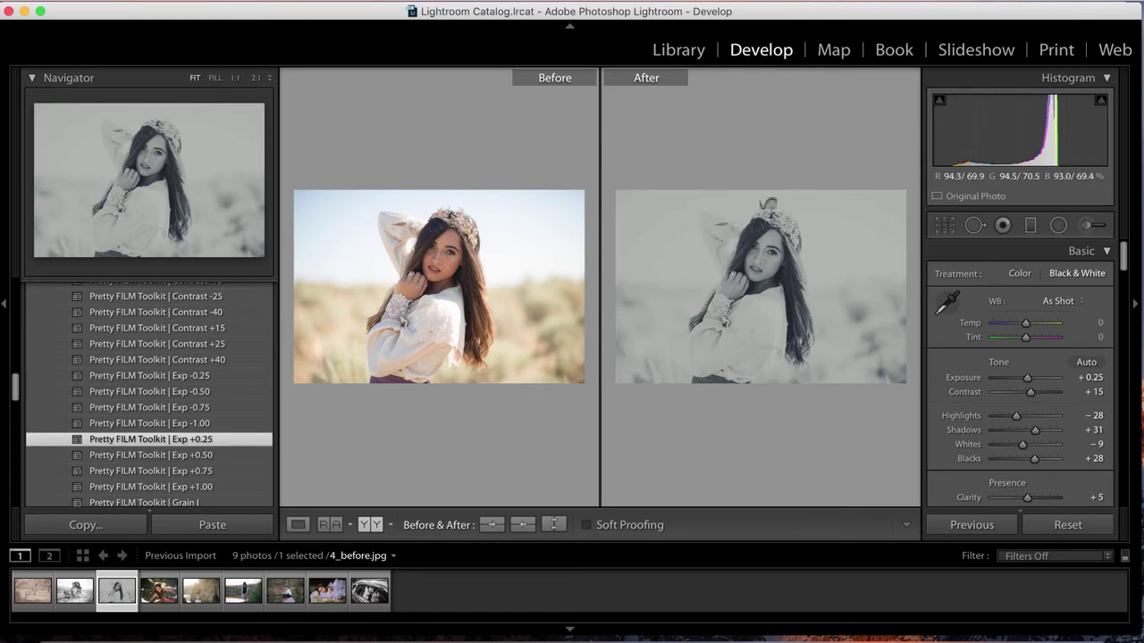
click(297, 524)
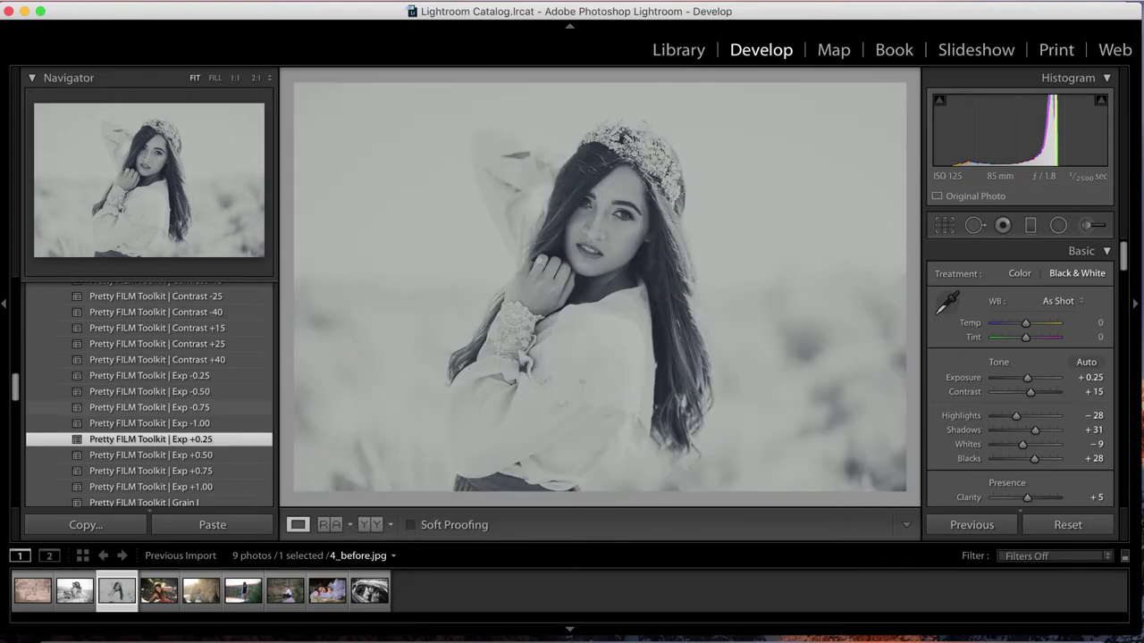
Give the woman-in-the-hat photo the PP Film Noir | Venice Lace look.
click(159, 591)
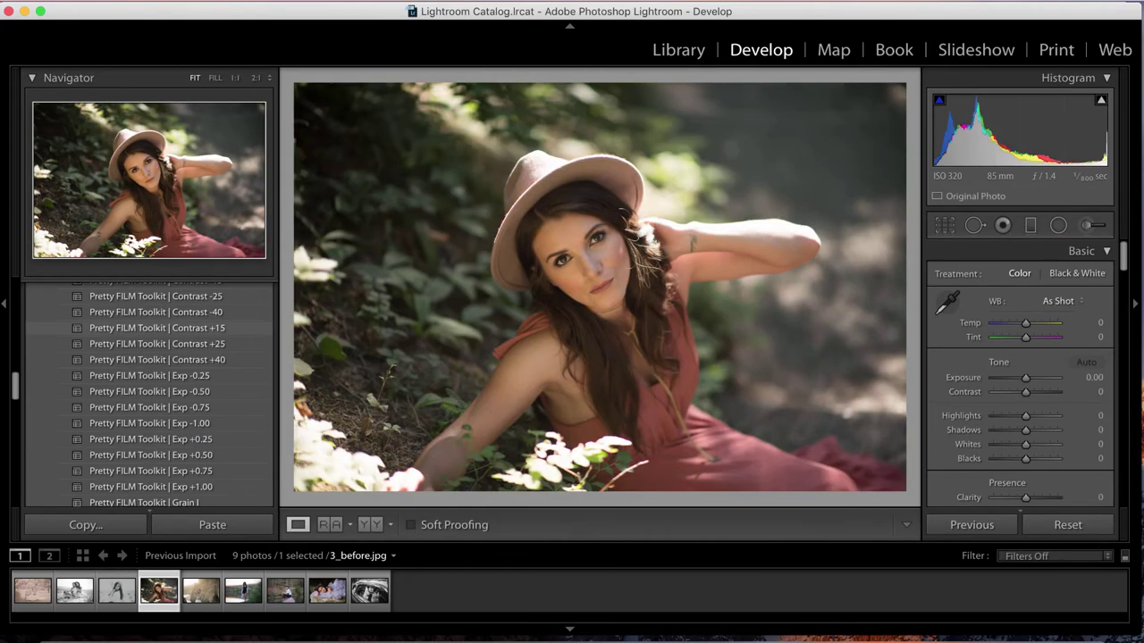
scroll(156, 329, up, 5)
scroll(156, 330, up, 3)
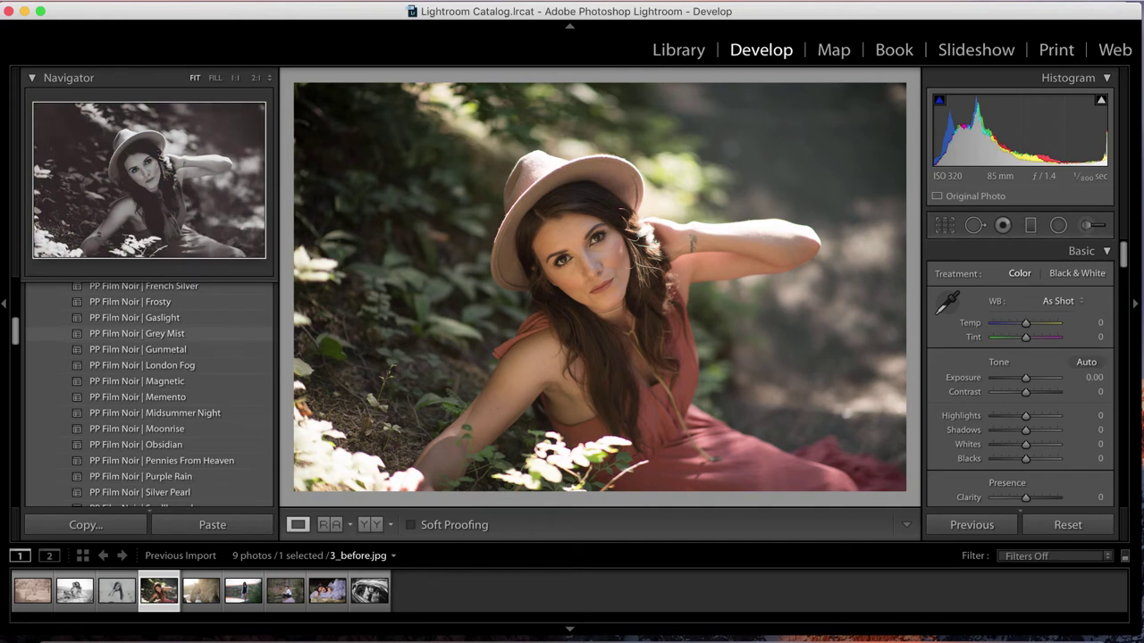
scroll(148, 394, down, 7)
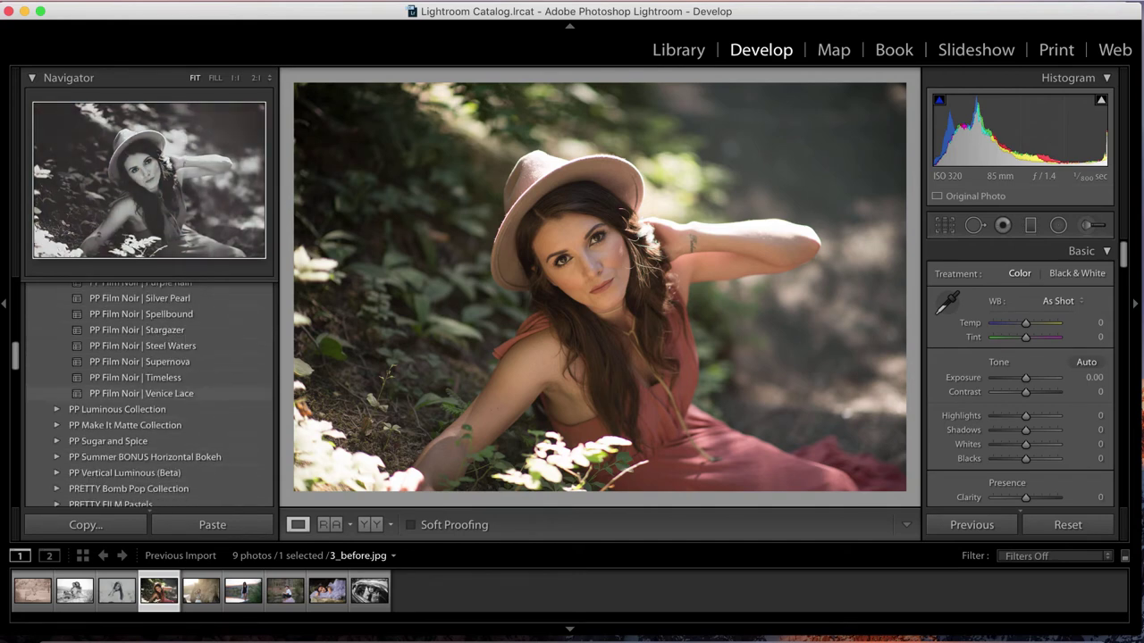
click(141, 393)
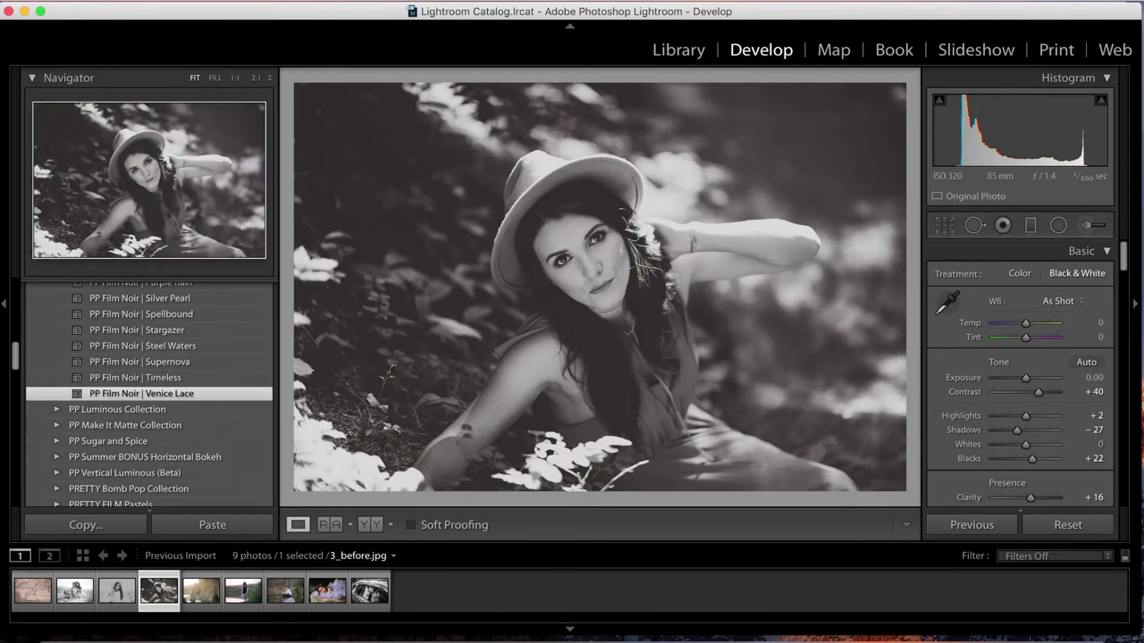
Add Pretty FILM Toolkit | Exp +0.25 and show the Before/After comparison.
scroll(147, 393, down, 10)
scroll(149, 393, up, 1)
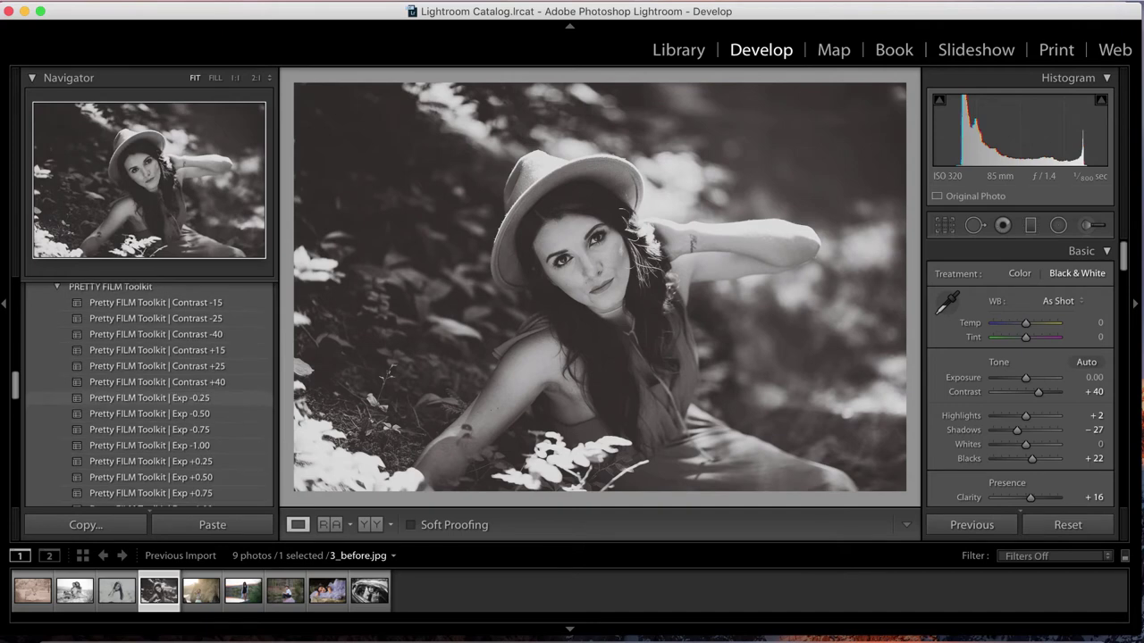
scroll(148, 411, down, 1)
scroll(147, 420, down, 2)
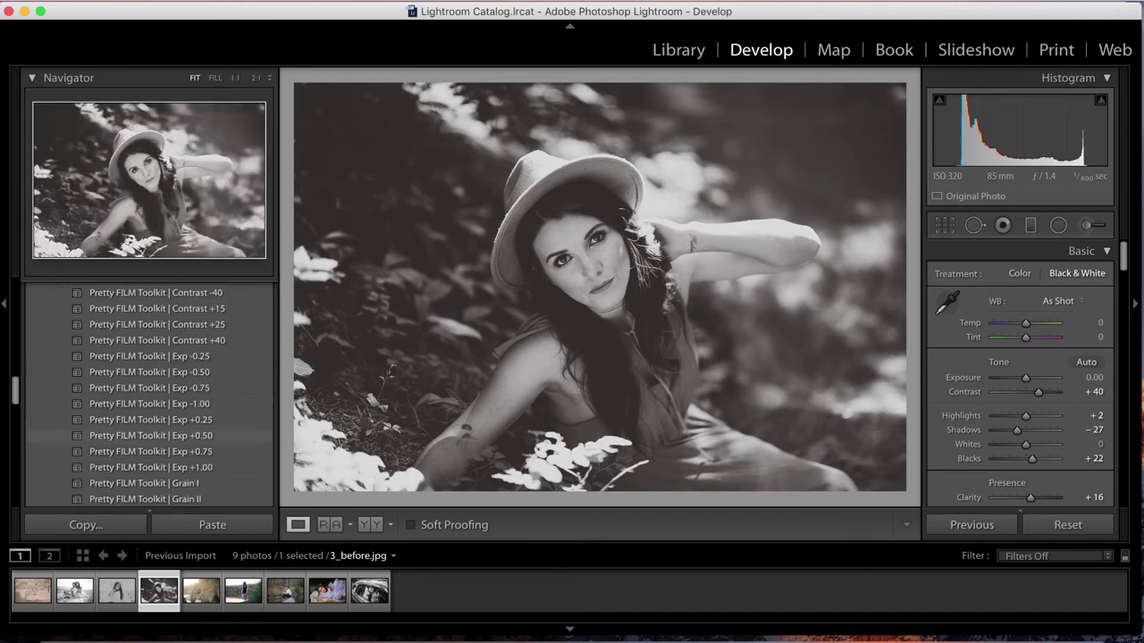
click(147, 417)
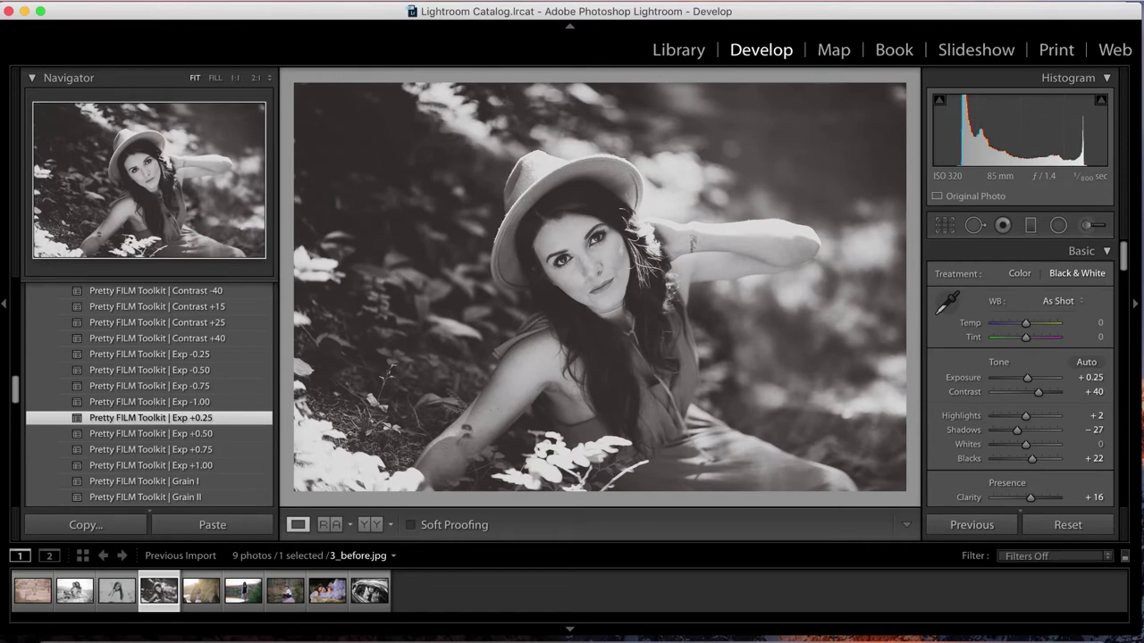
click(370, 525)
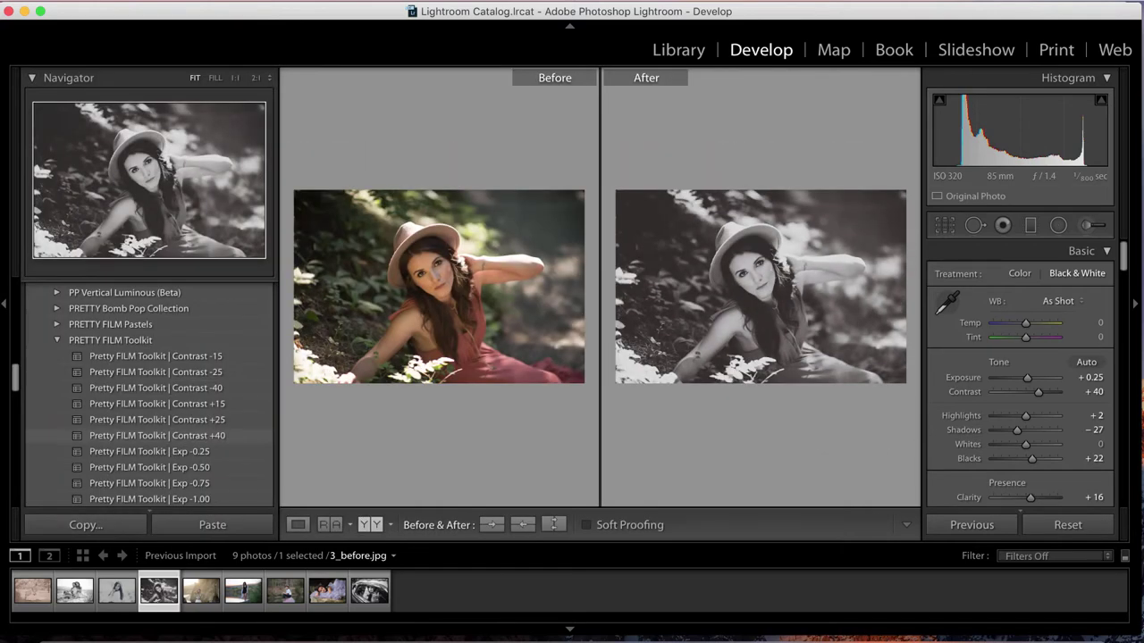
Move to the woman-by-the-rocks photo in single view and apply PP Film Noir | London Fog.
key(Right)
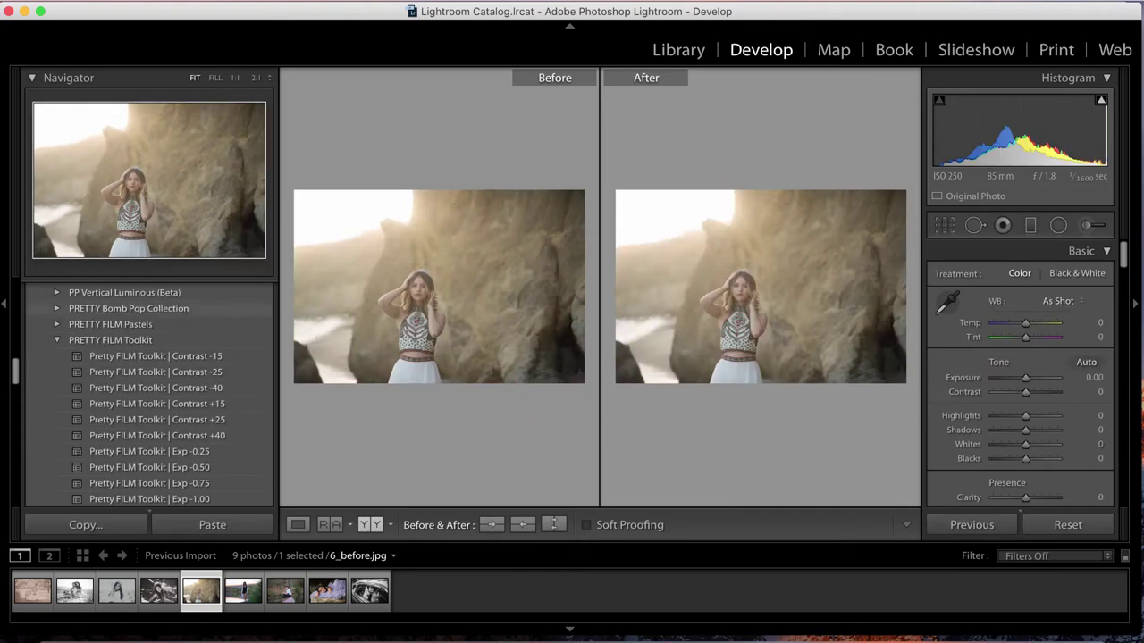
key(y)
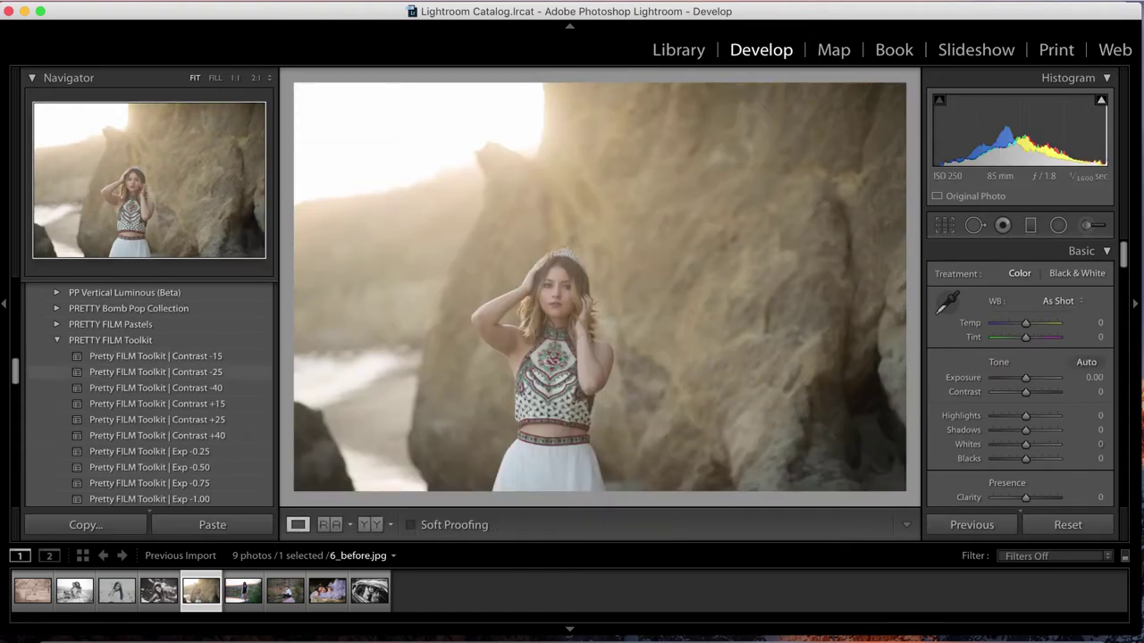
scroll(134, 357, up, 10)
scroll(134, 358, up, 2)
scroll(134, 357, up, 2)
scroll(134, 357, down, 2)
scroll(134, 357, down, 3)
scroll(134, 358, down, 2)
scroll(134, 358, down, 2)
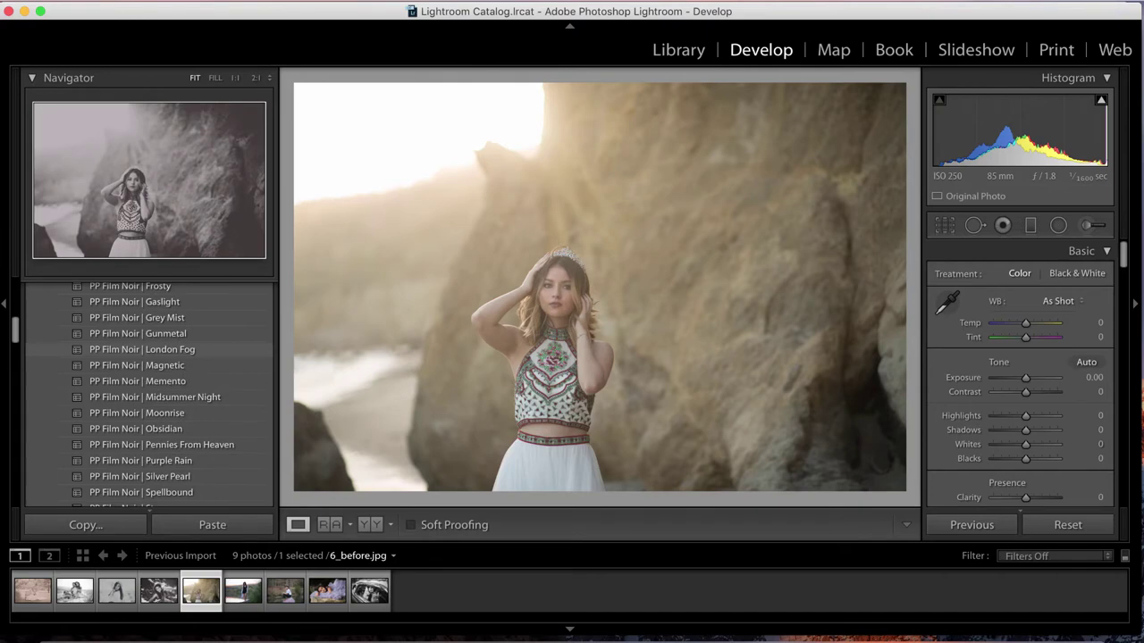
click(143, 350)
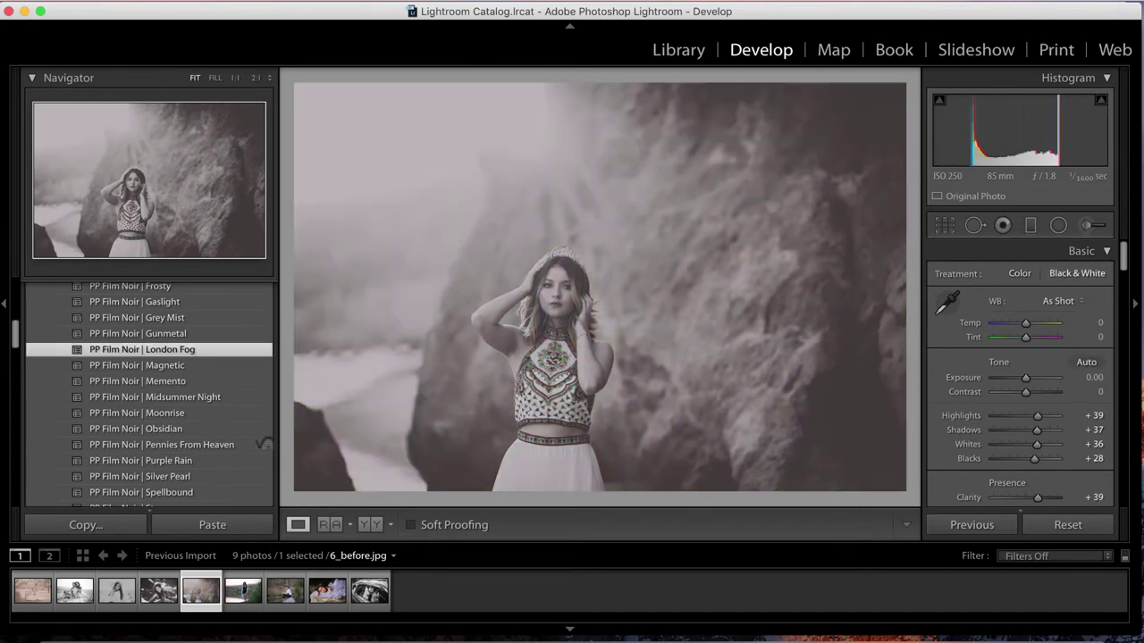
scroll(143, 402, up, 3)
scroll(142, 358, up, 2)
scroll(143, 358, up, 2)
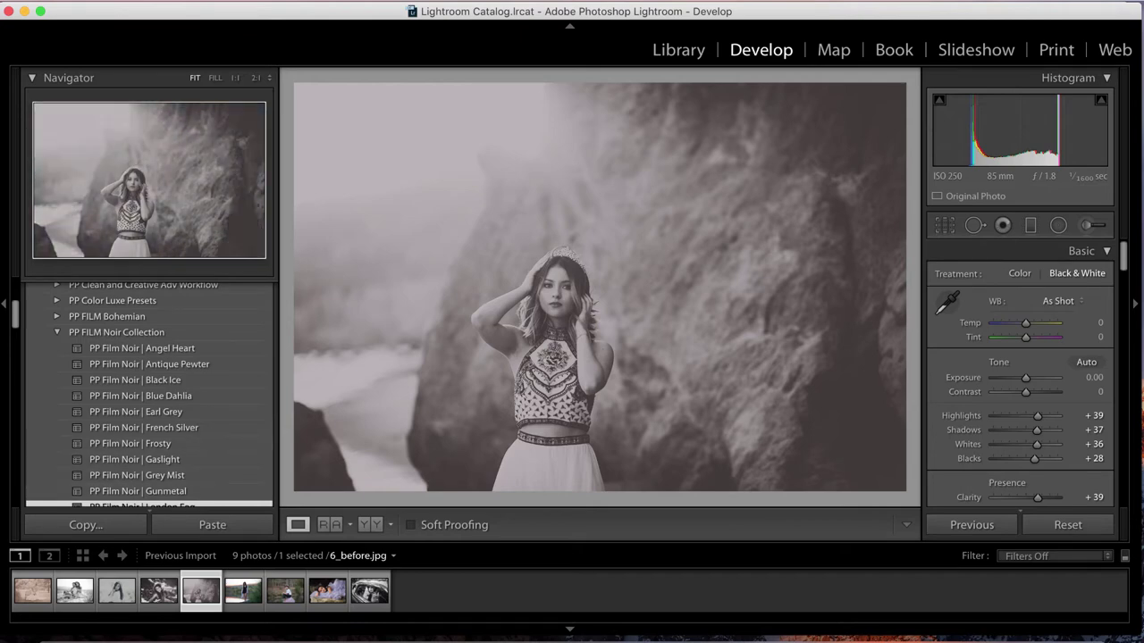
scroll(147, 393, down, 4)
scroll(147, 393, down, 1)
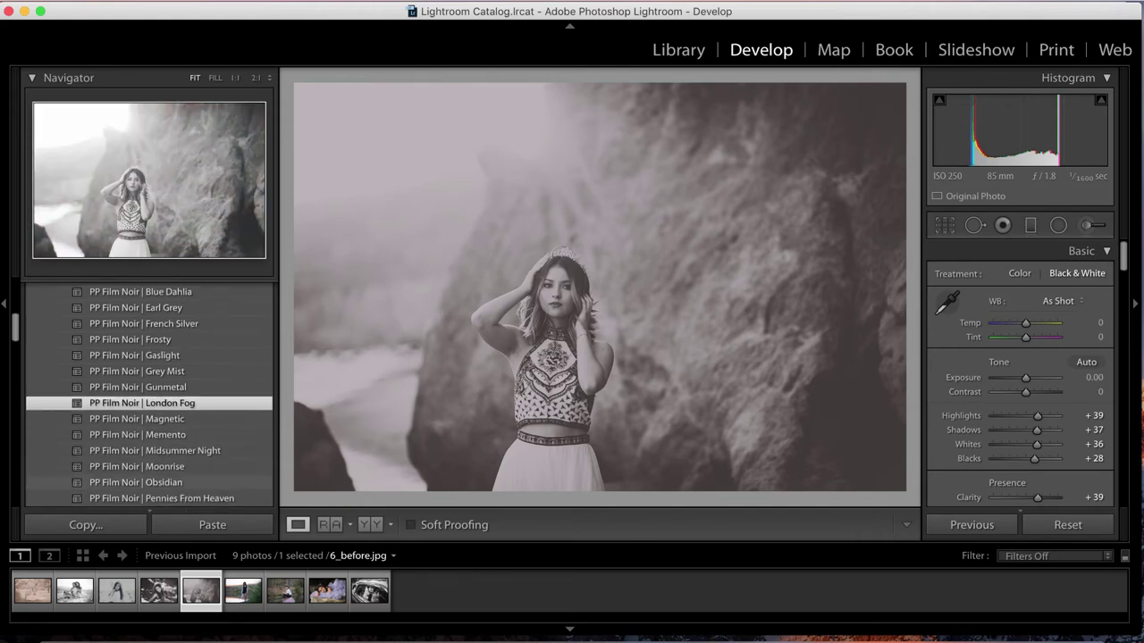
scroll(148, 393, down, 1)
scroll(148, 393, down, 2)
scroll(147, 393, down, 1)
scroll(147, 393, down, 5)
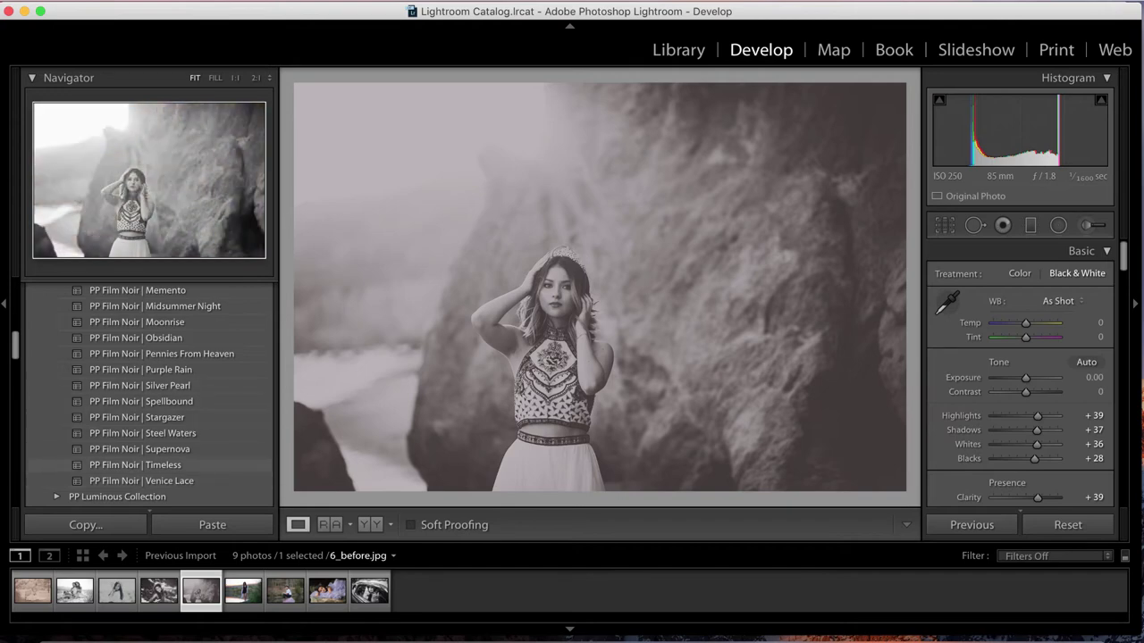
Apply PP Film Noir | Stargazer to the lakeside portrait and view Before/After with panels hidden.
click(243, 591)
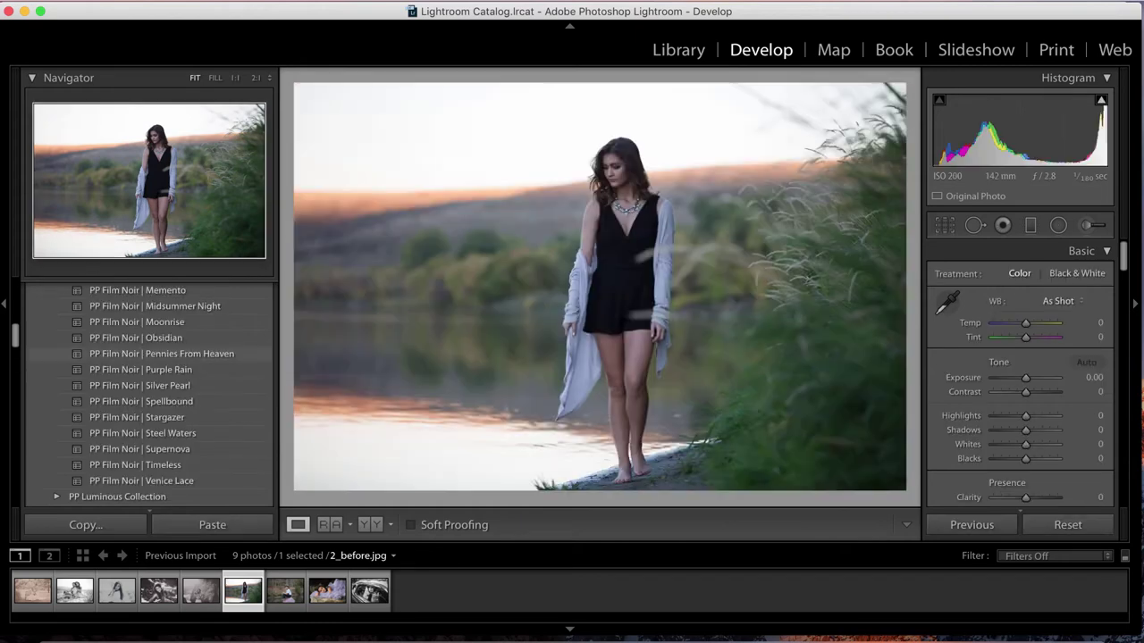
scroll(143, 352, up, 3)
scroll(143, 352, up, 2)
scroll(143, 352, up, 3)
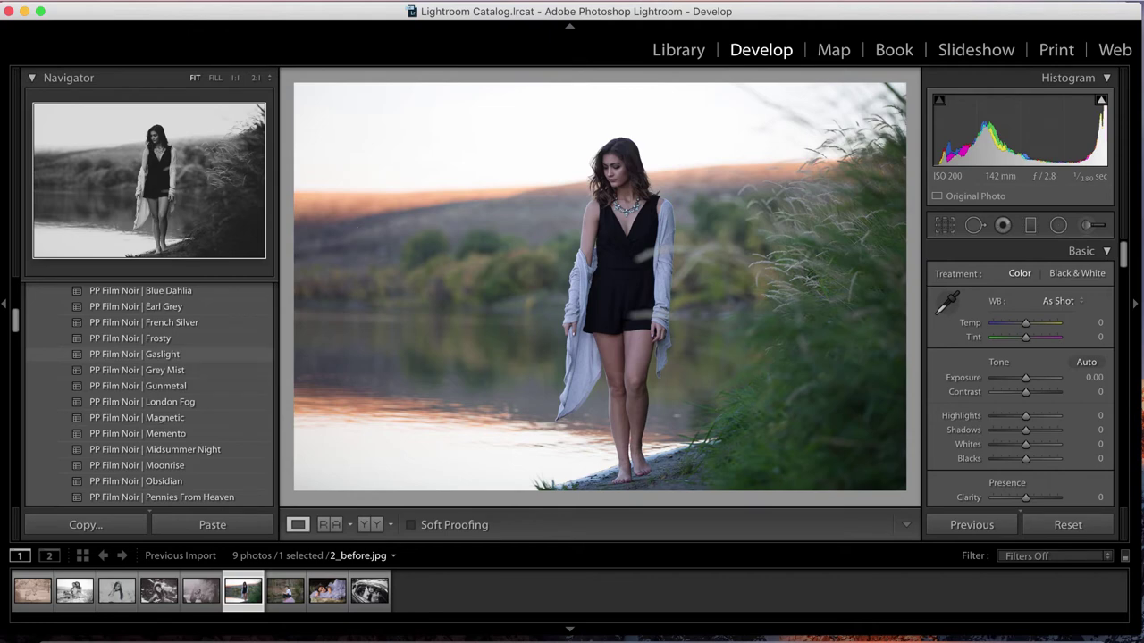
scroll(143, 352, up, 1)
scroll(143, 352, up, 2)
scroll(143, 352, up, 1)
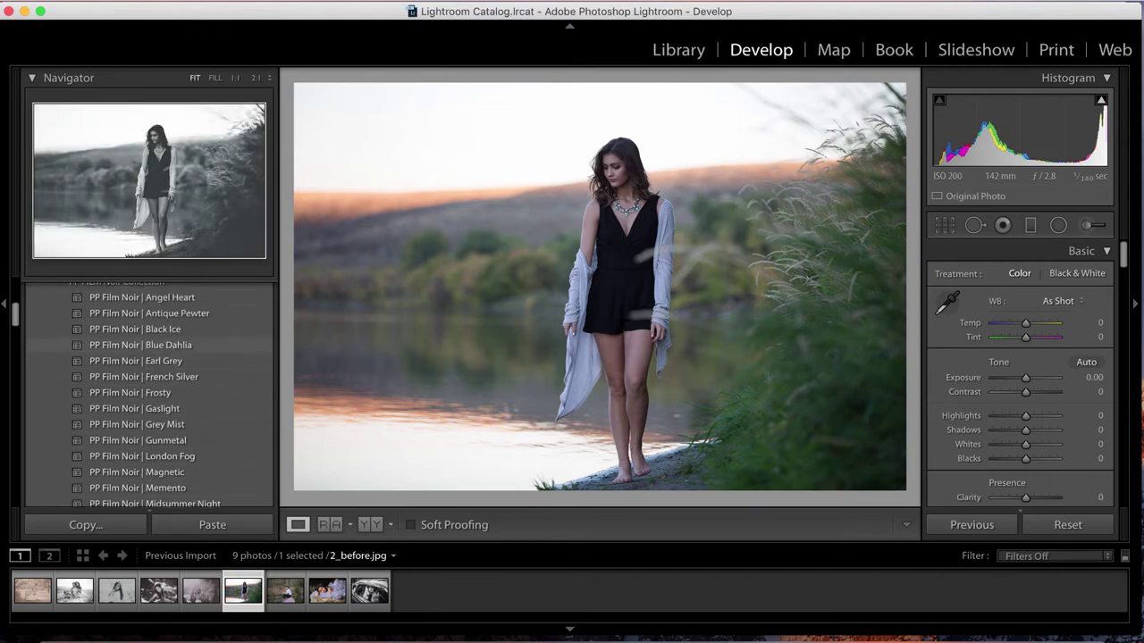
scroll(143, 352, up, 1)
scroll(143, 352, down, 1)
scroll(143, 352, down, 1)
scroll(143, 352, down, 3)
scroll(143, 354, down, 1)
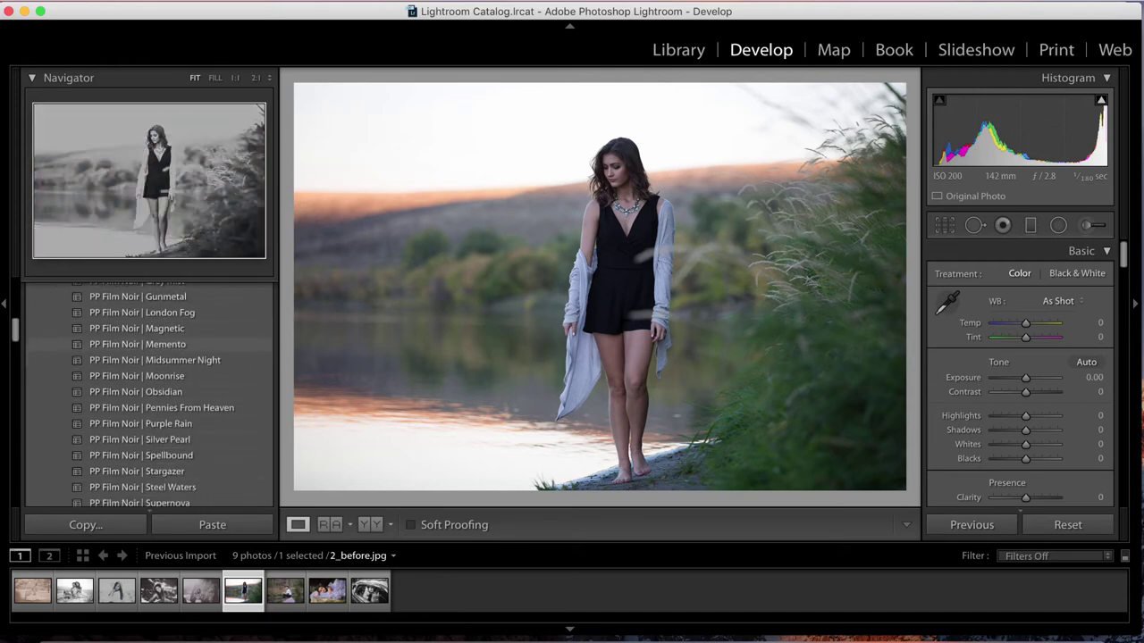
scroll(143, 354, down, 3)
scroll(143, 353, down, 1)
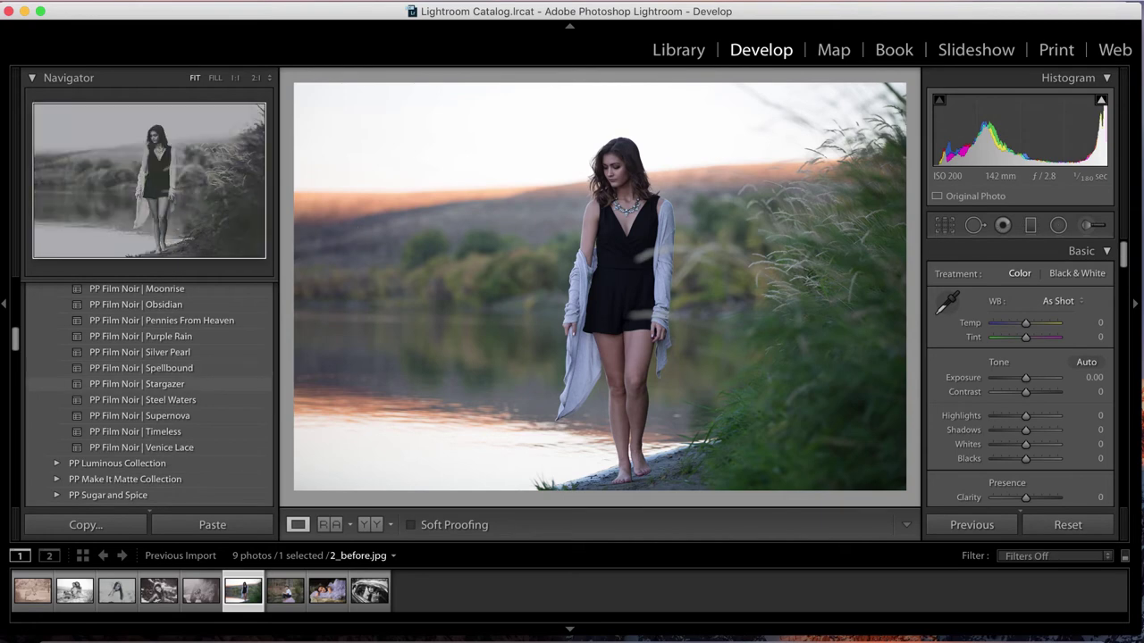
click(139, 383)
key(y)
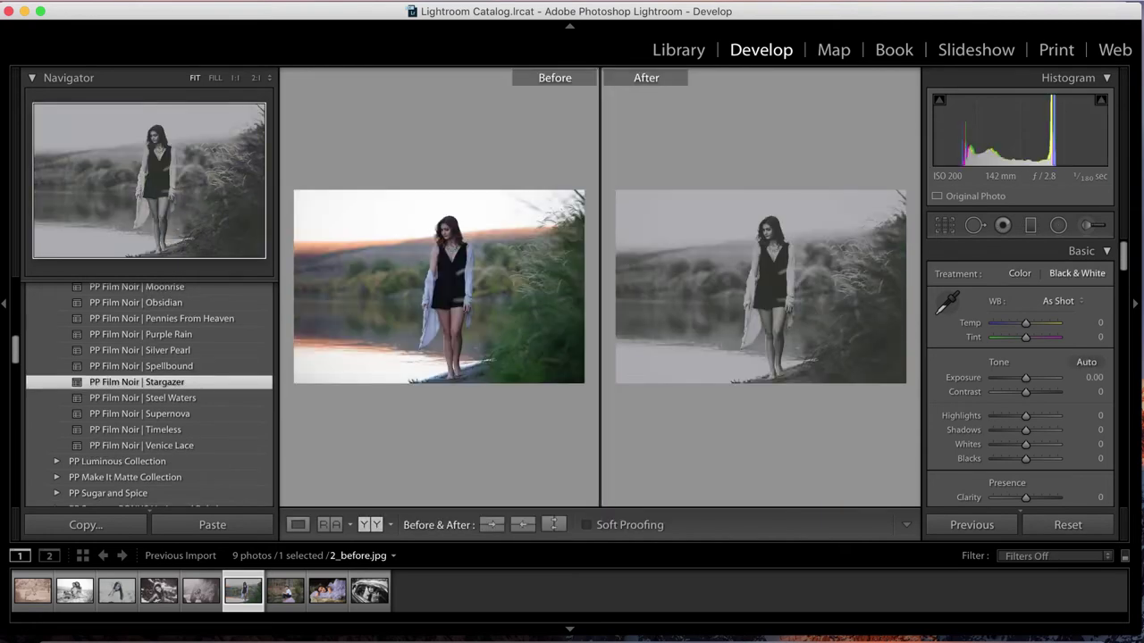
key(F7)
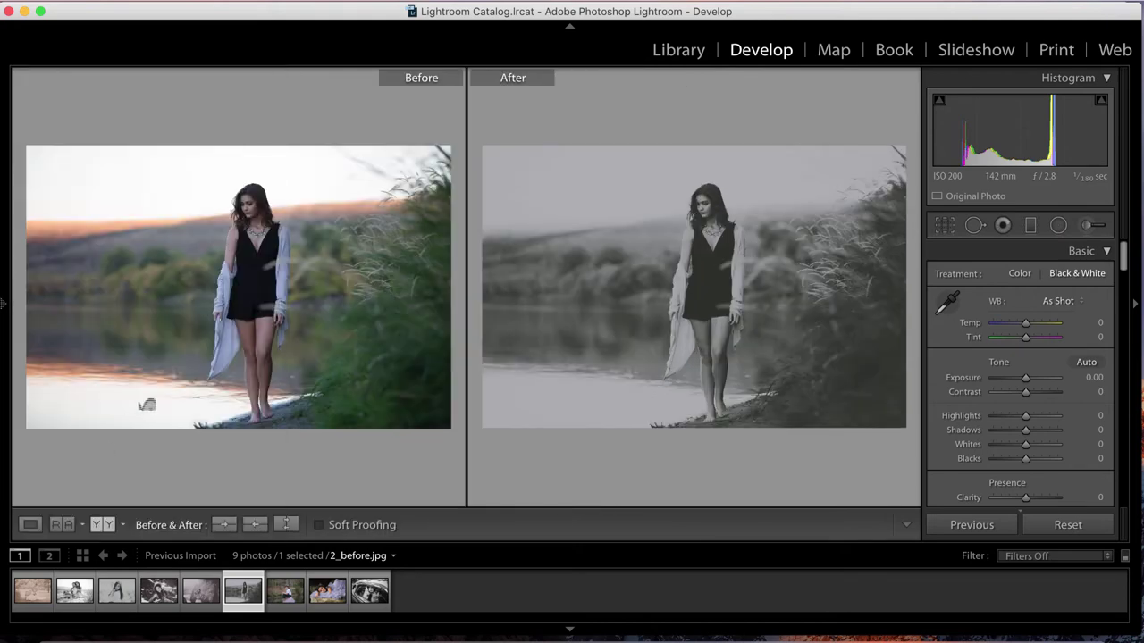
In Loupe, try Grain III, Grain II and Grain X Reset, settling on Grain II.
scroll(148, 393, down, 10)
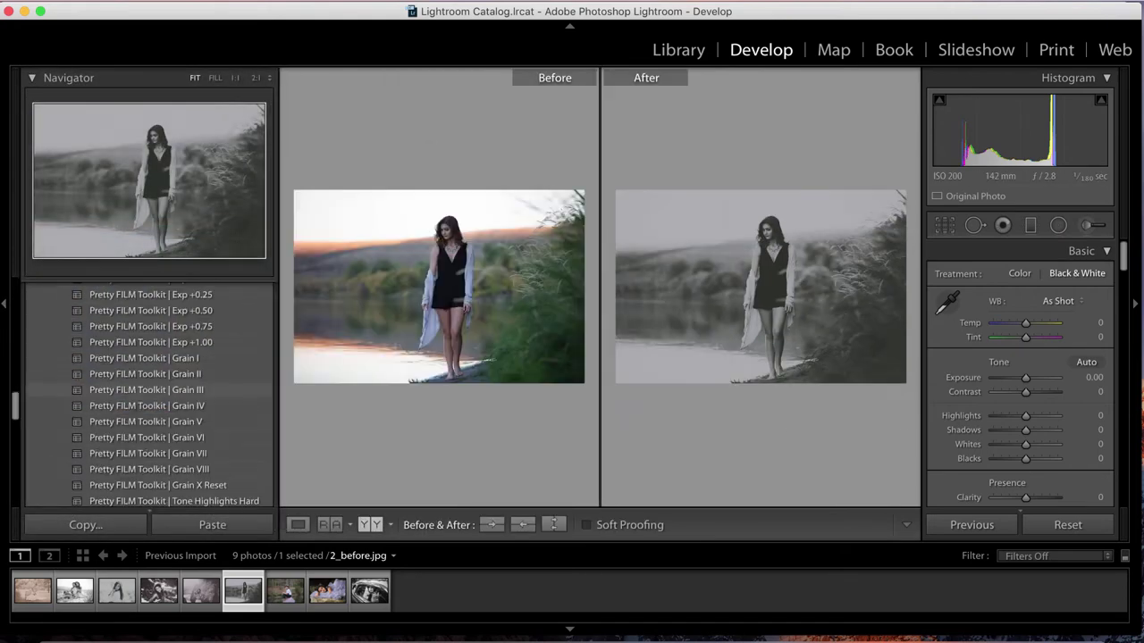
scroll(148, 393, down, 5)
click(298, 524)
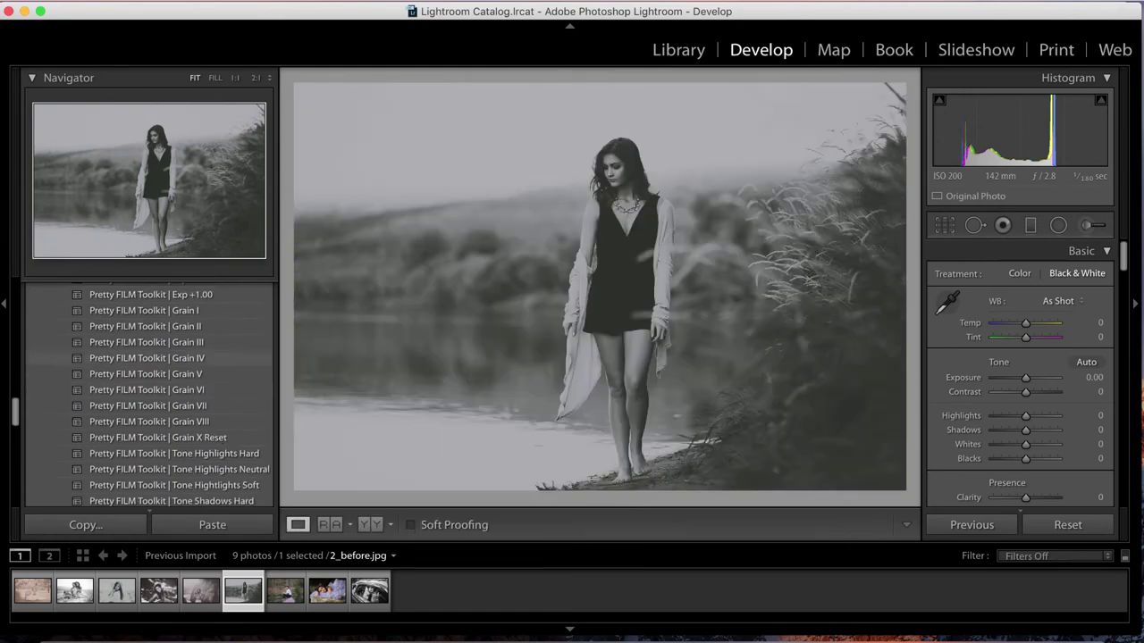
click(147, 342)
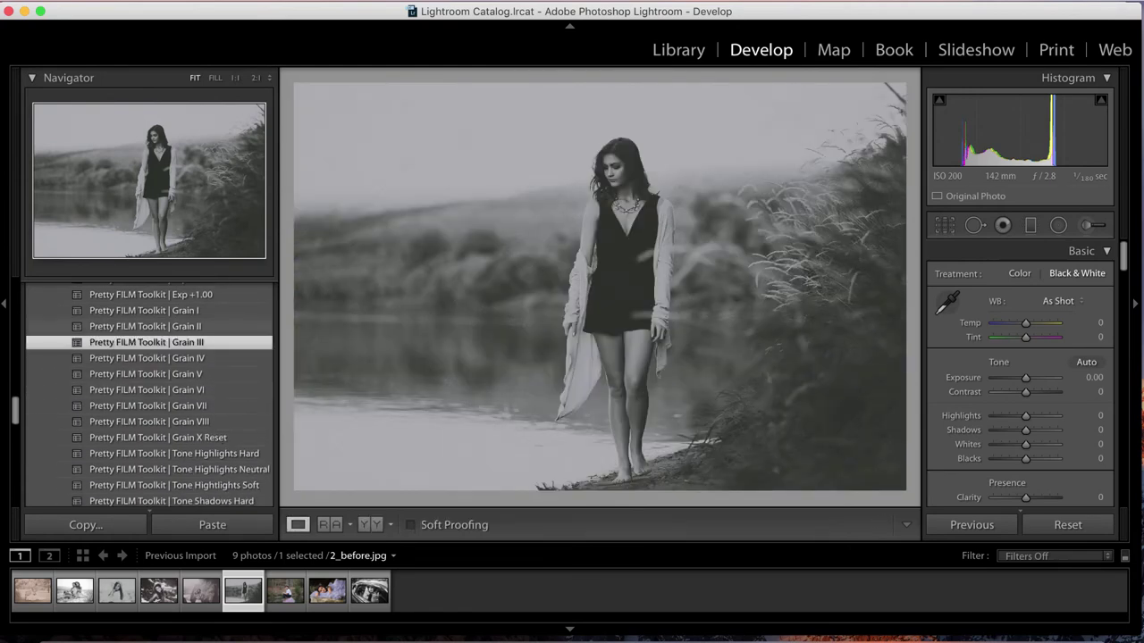
click(145, 326)
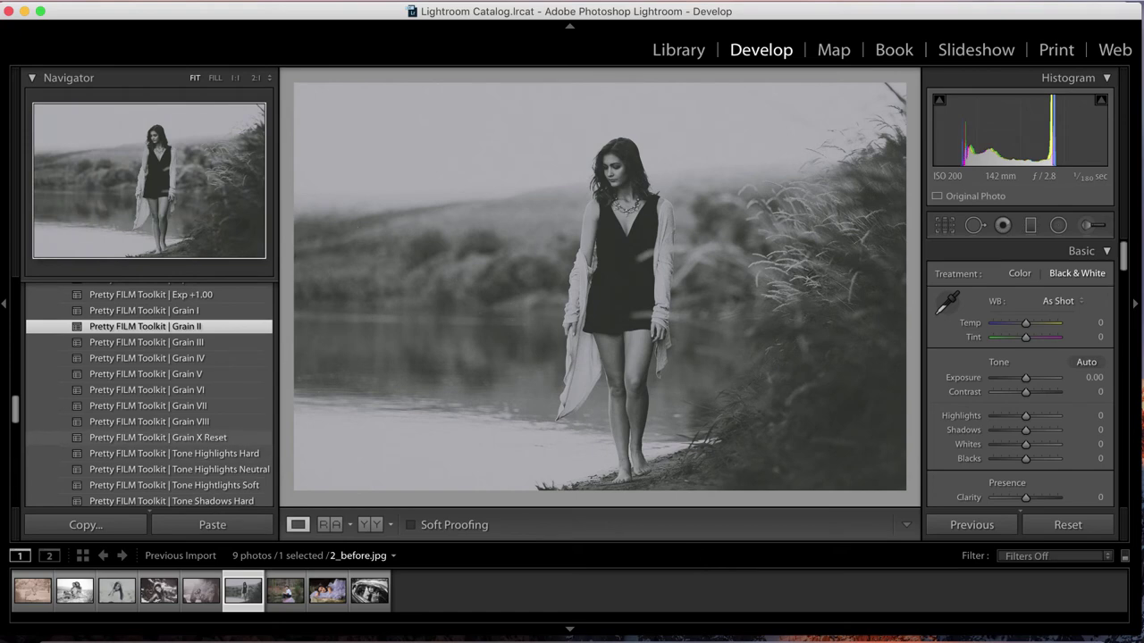
click(158, 437)
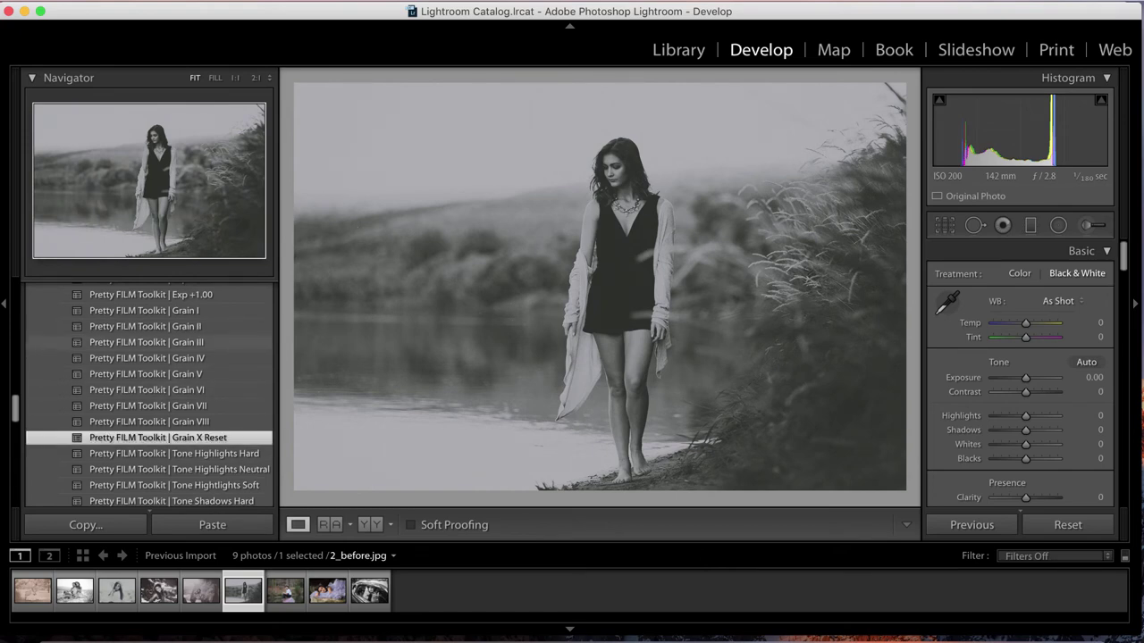
click(145, 326)
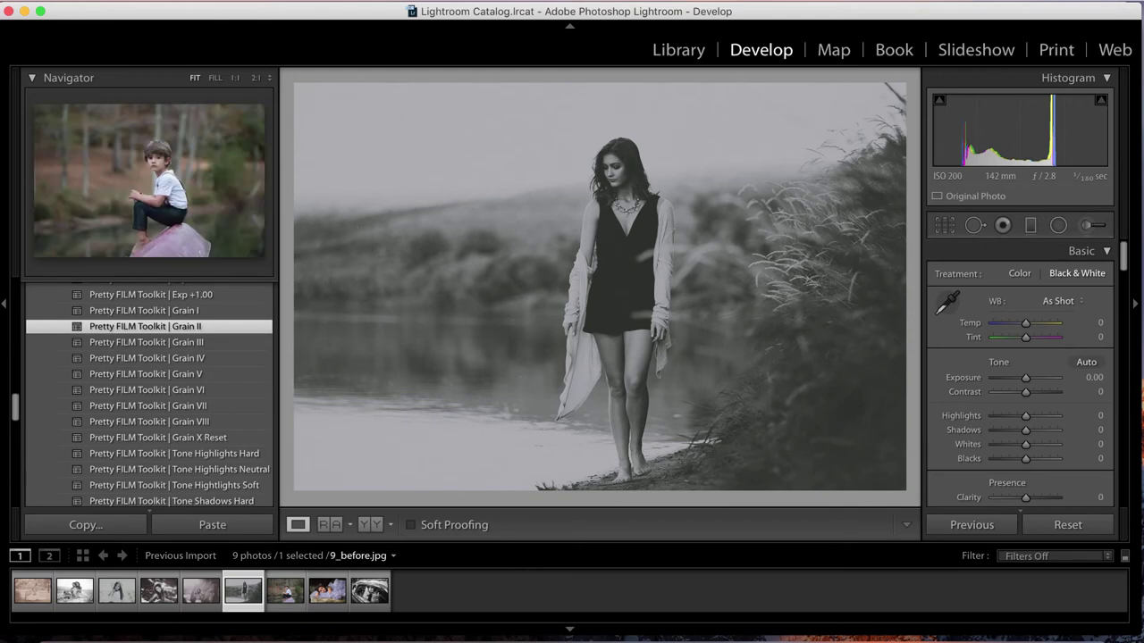
Apply PP Film Noir | Black Ice to the boy-on-the-boat photo, then select the lavender-dress photo.
click(285, 590)
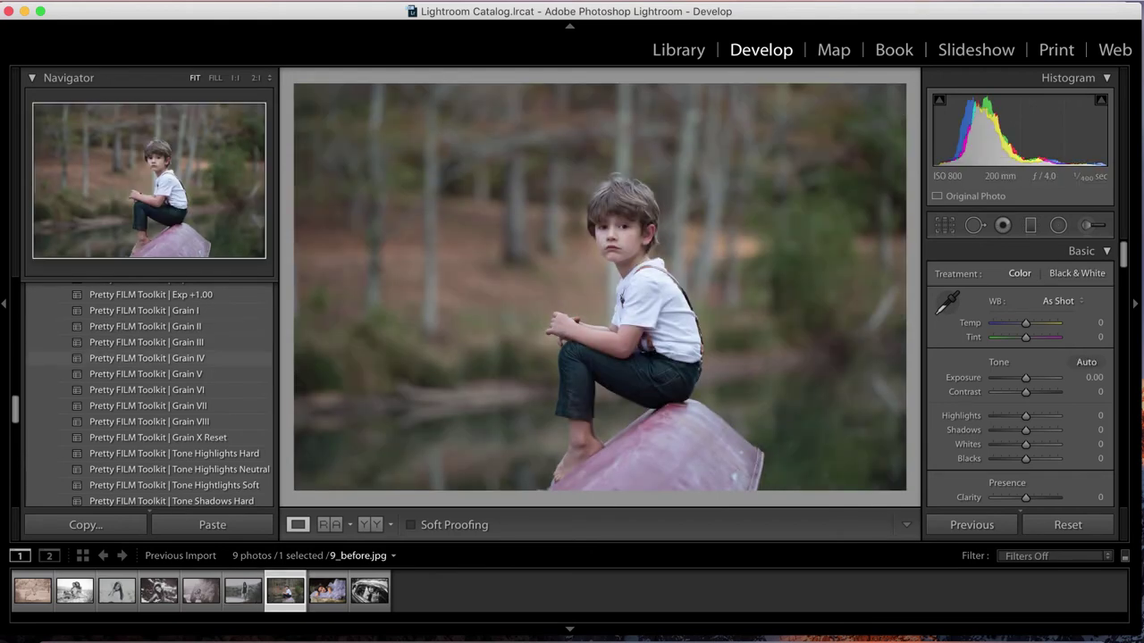
scroll(147, 393, up, 10)
scroll(147, 393, up, 5)
scroll(147, 393, up, 3)
scroll(148, 393, up, 1)
scroll(147, 348, up, 1)
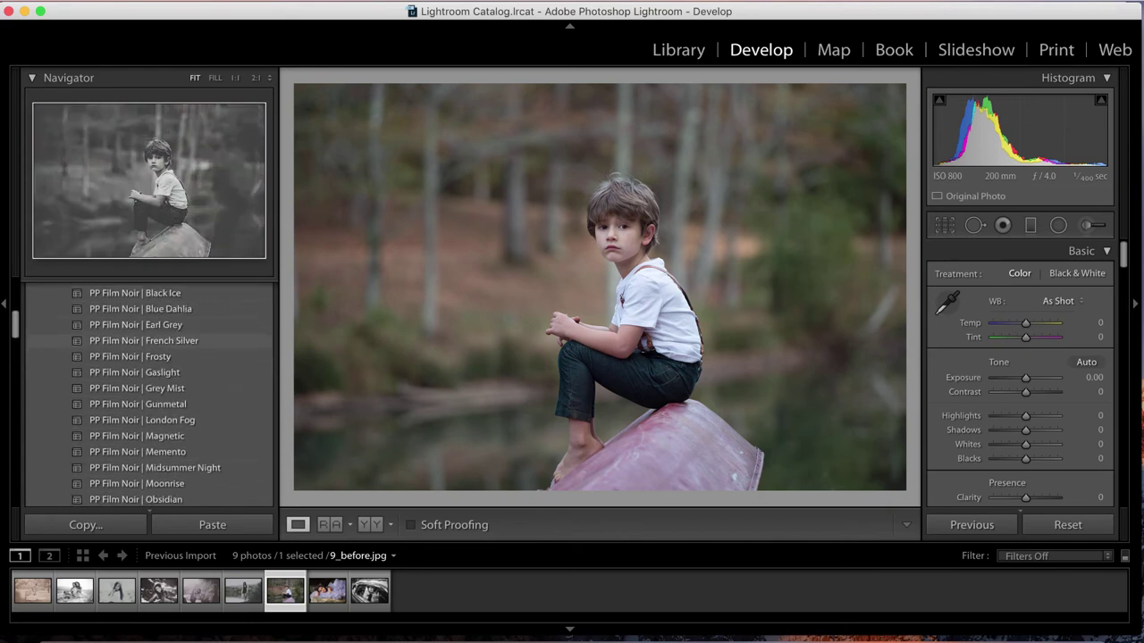
scroll(134, 340, up, 3)
scroll(134, 340, up, 2)
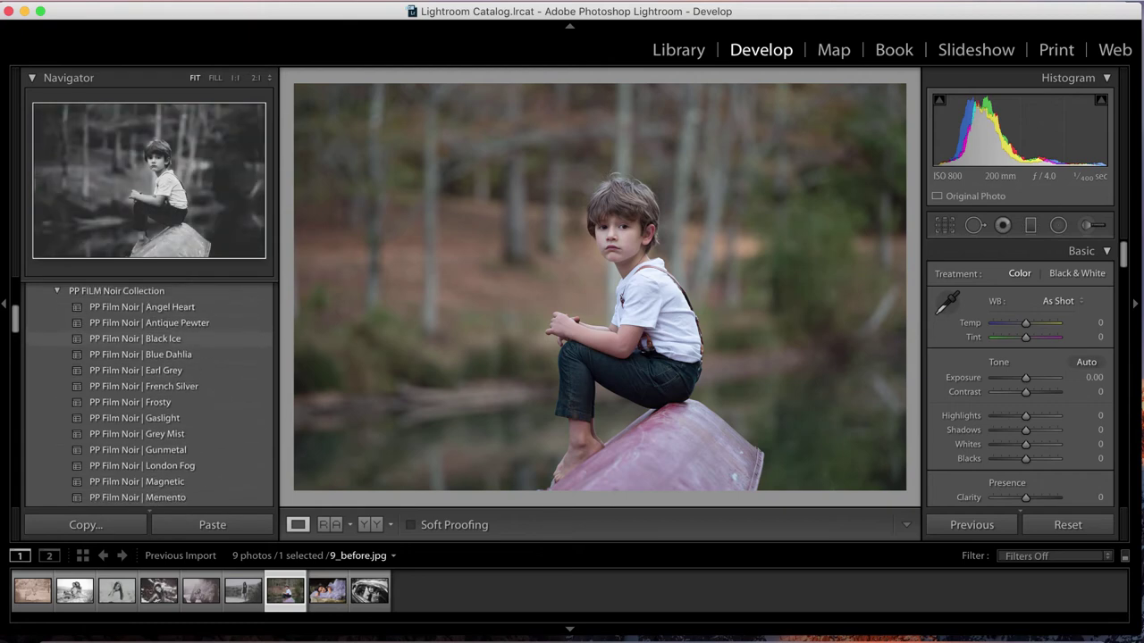
click(134, 339)
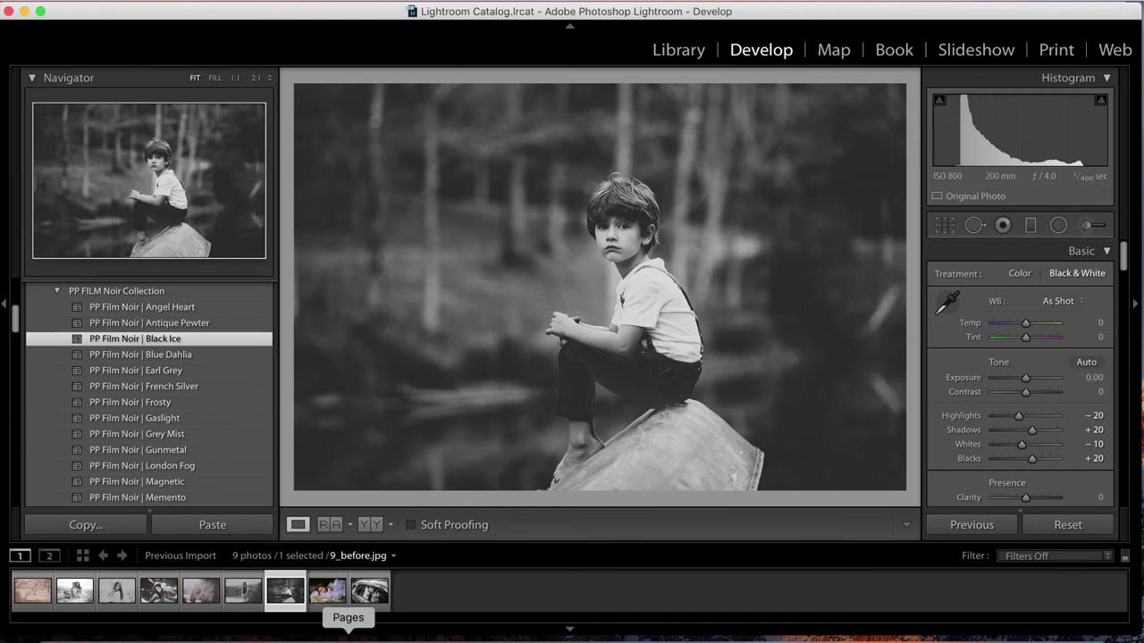
click(327, 591)
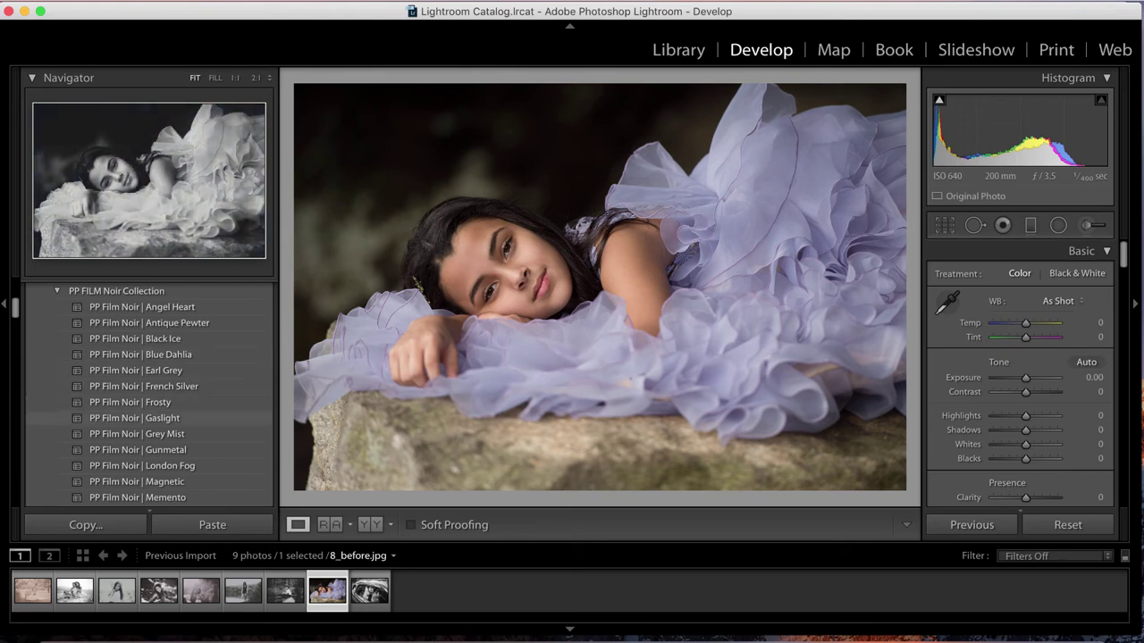
Apply the Film Noir Memento black-and-white preset to the lavender-dress portrait.
scroll(152, 418, down, 1)
scroll(152, 418, down, 3)
scroll(152, 418, down, 1)
scroll(152, 418, down, 1)
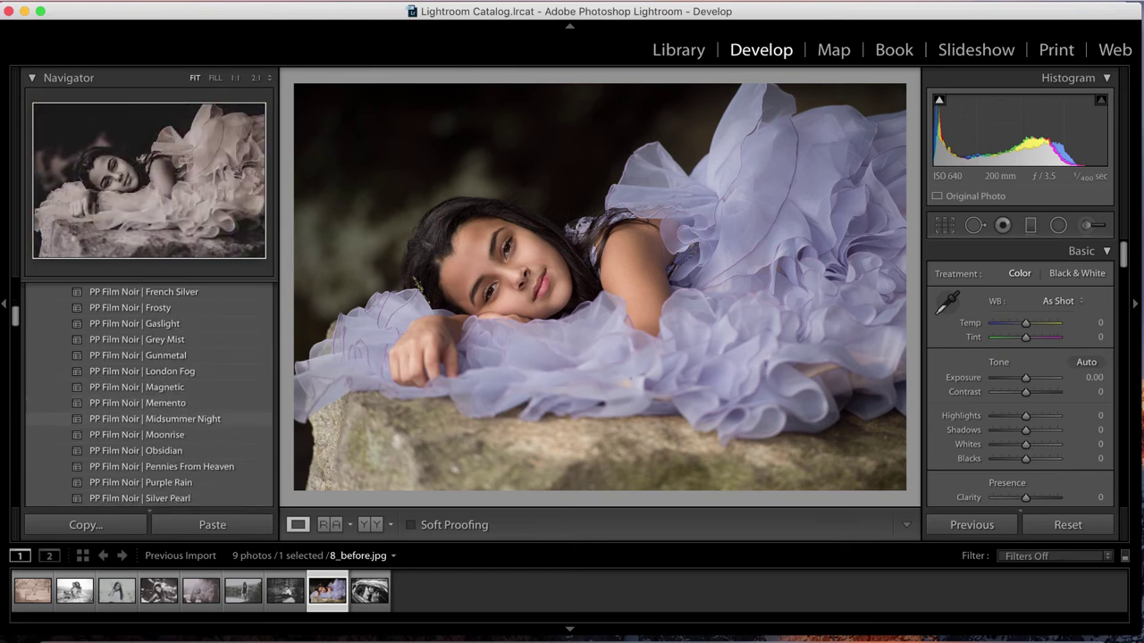
click(143, 403)
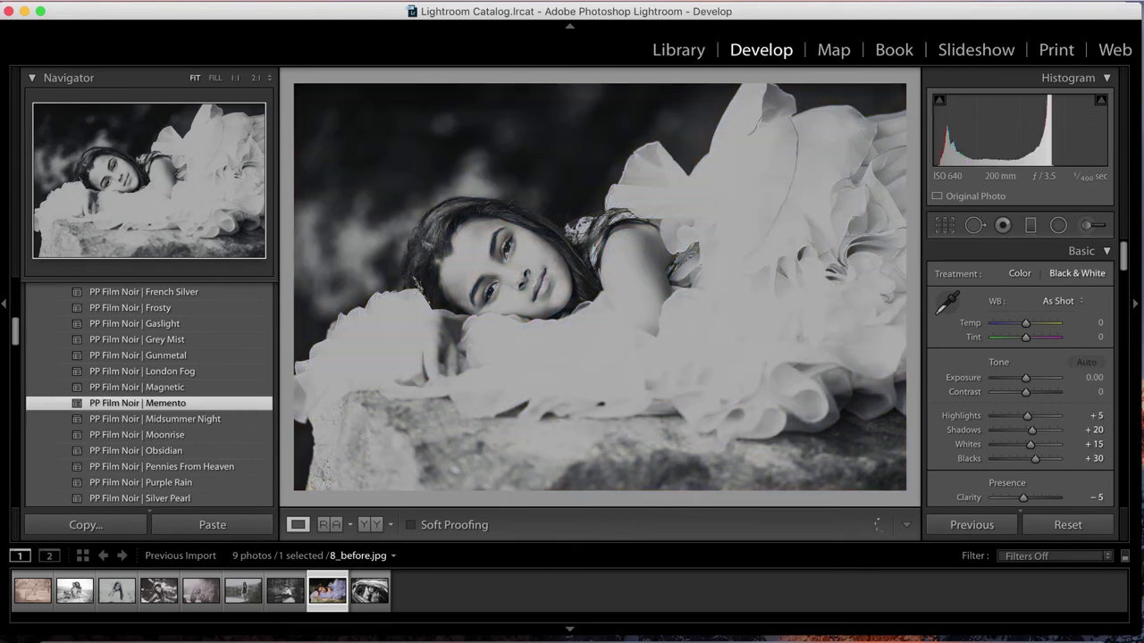
Darken it with the Pretty FILM Toolkit Exp -0.25 preset and compare against the colour original.
scroll(152, 393, down, 4)
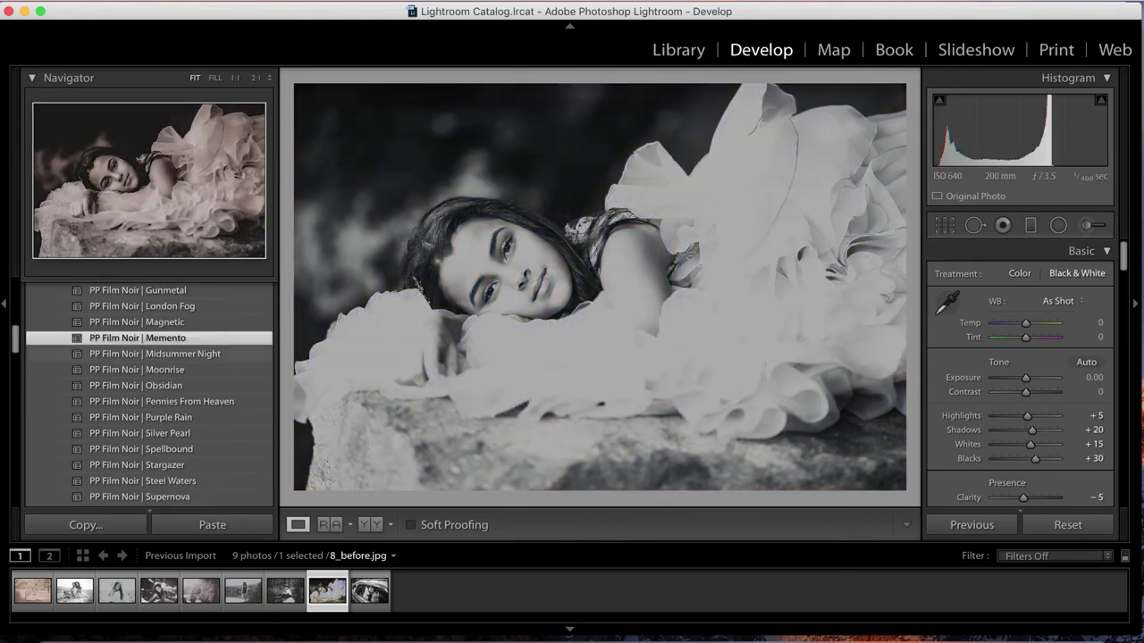
scroll(147, 393, down, 3)
scroll(147, 393, down, 2)
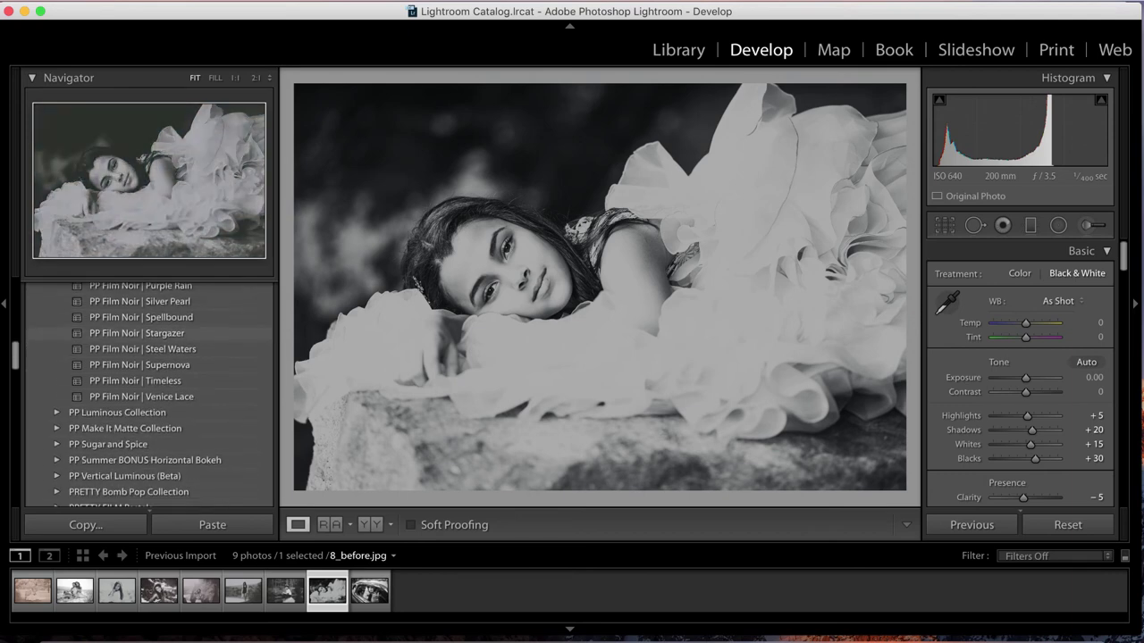
scroll(147, 394, down, 5)
scroll(147, 393, down, 3)
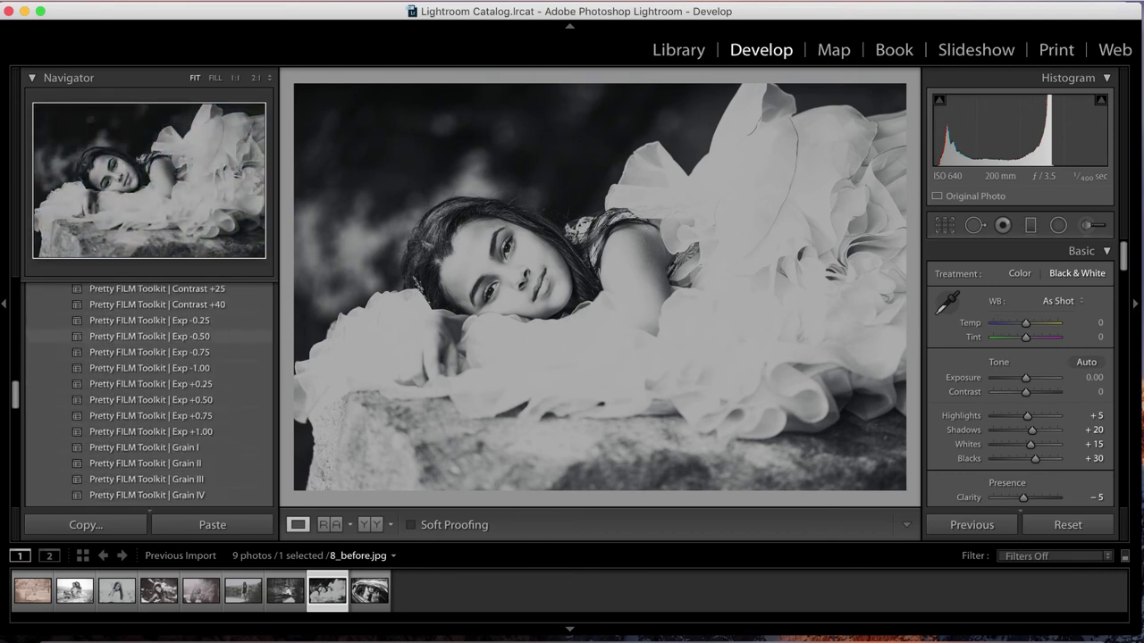
scroll(147, 393, down, 1)
scroll(148, 393, down, 3)
scroll(149, 393, down, 1)
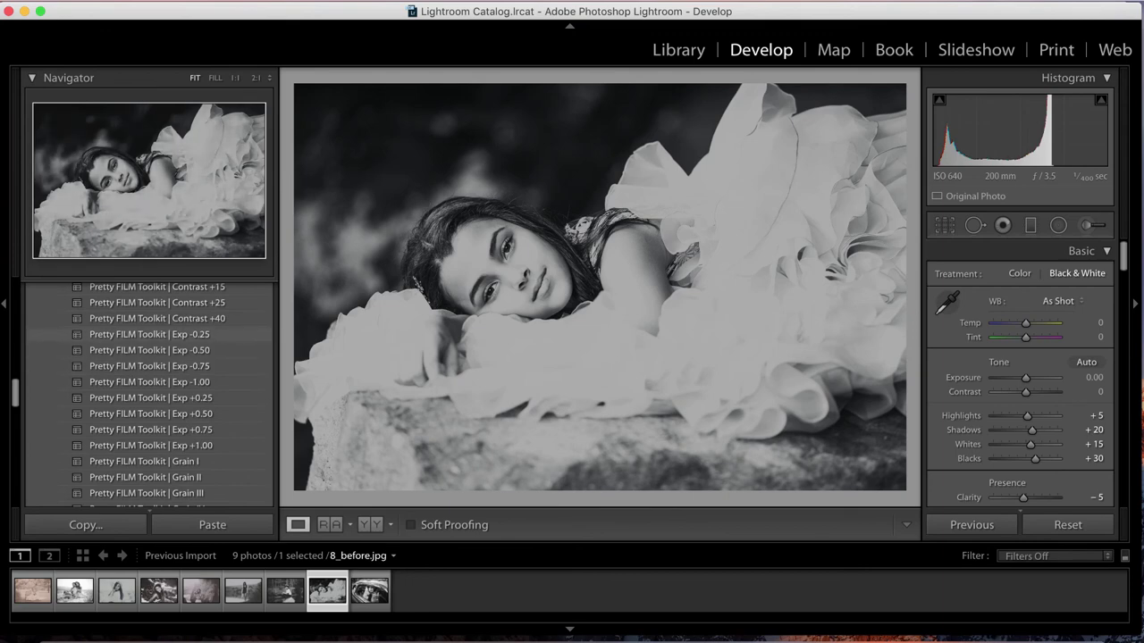
click(149, 334)
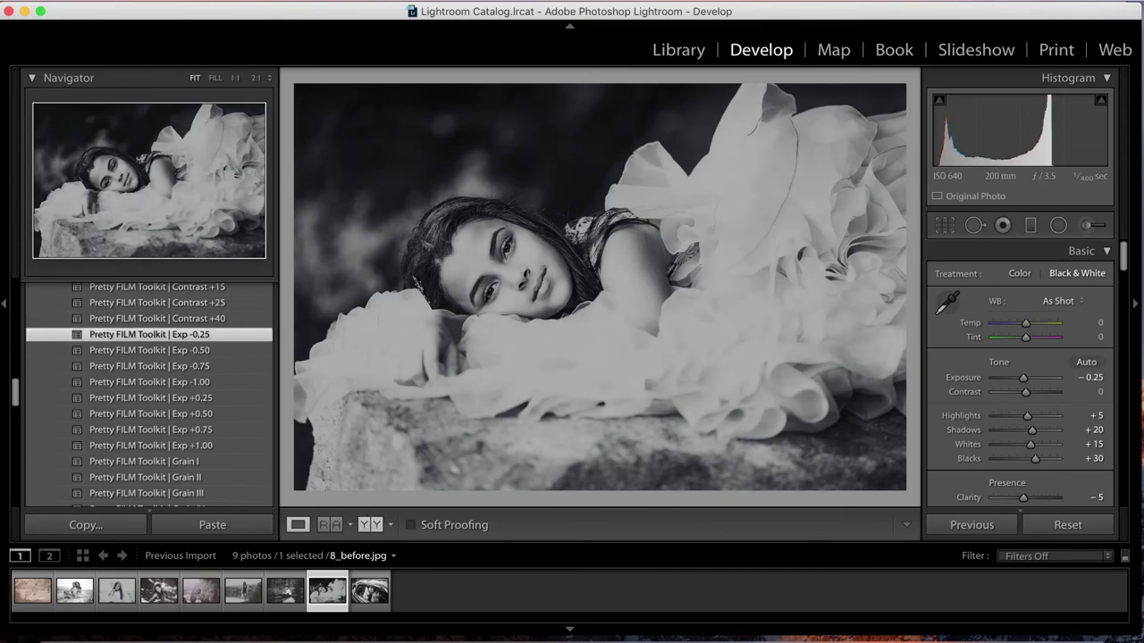
click(370, 524)
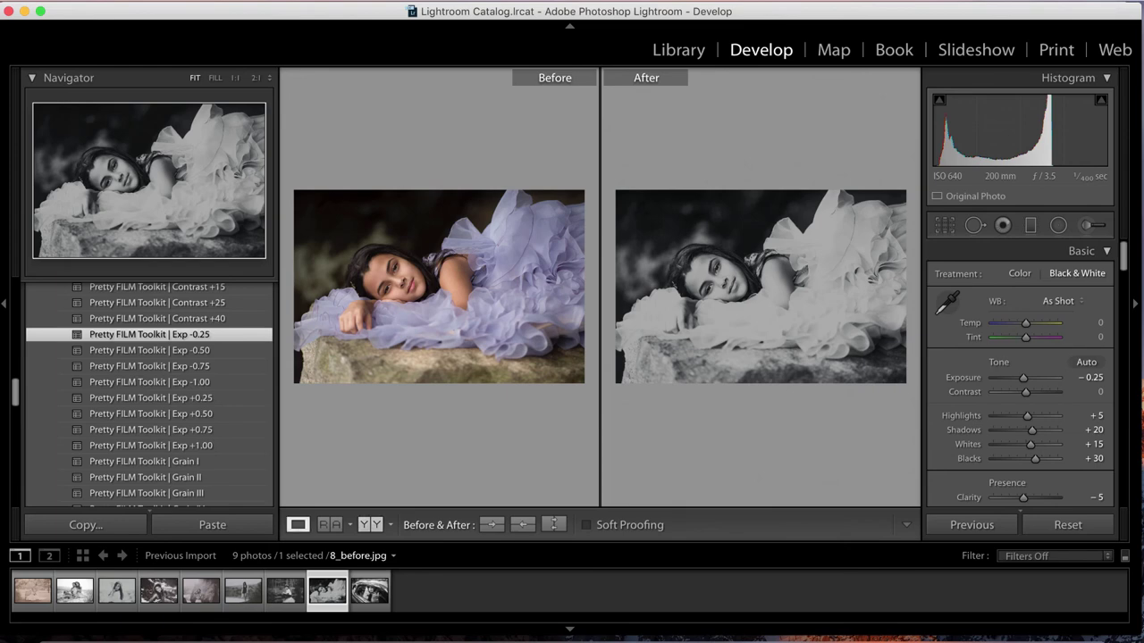
Open the ninth photo, the bride in the car, and compare its black-and-white version with the magenta original.
click(298, 524)
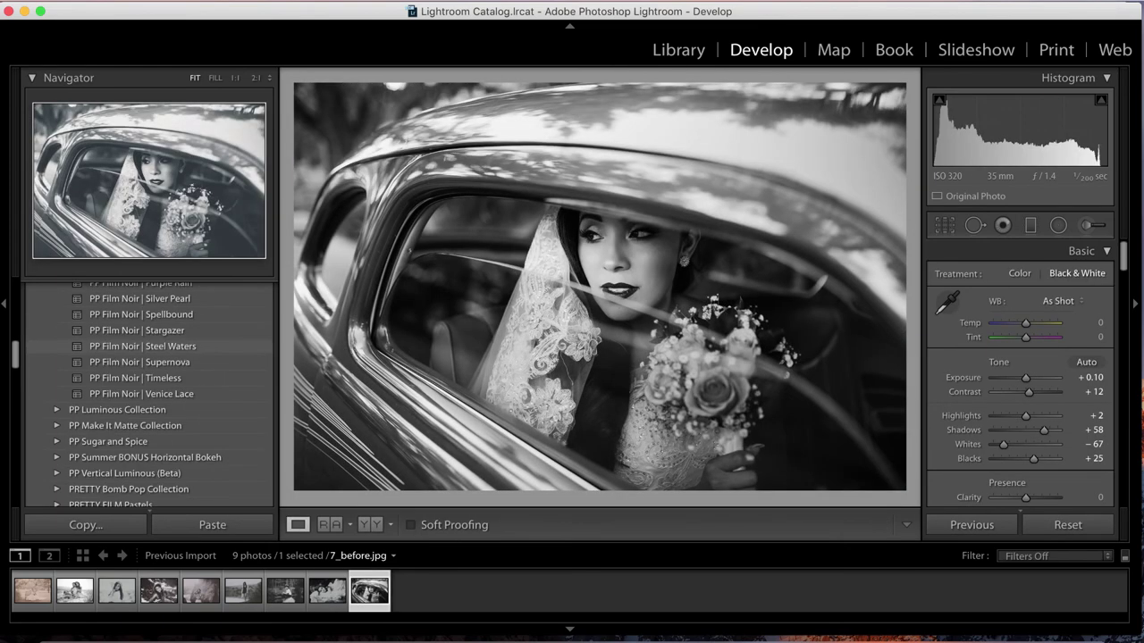
scroll(148, 393, up, 3)
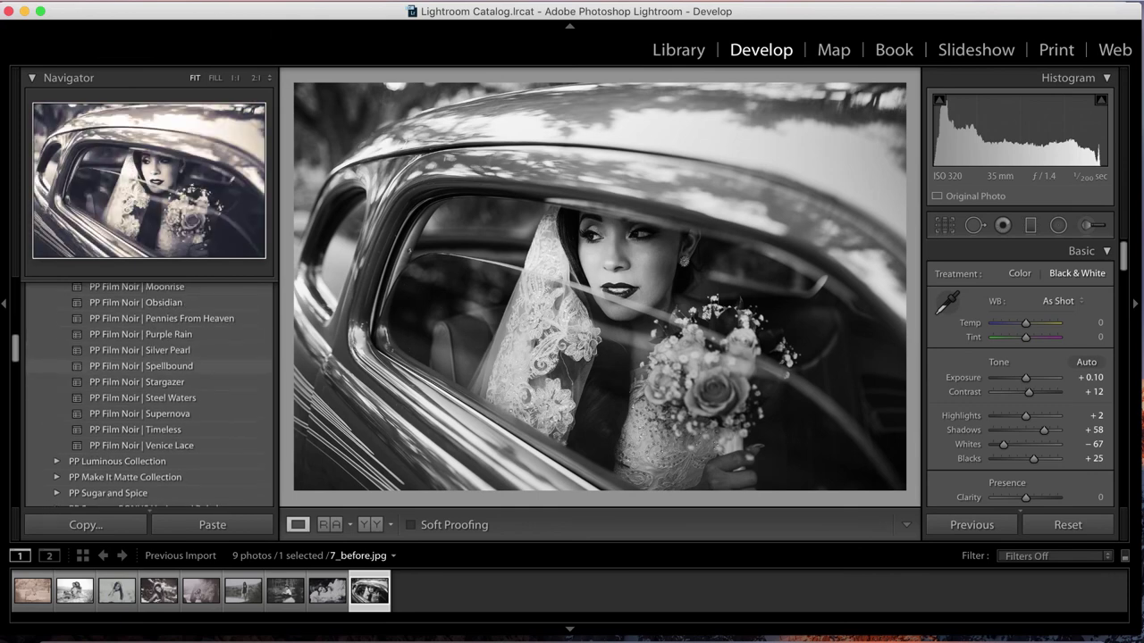
scroll(147, 393, up, 3)
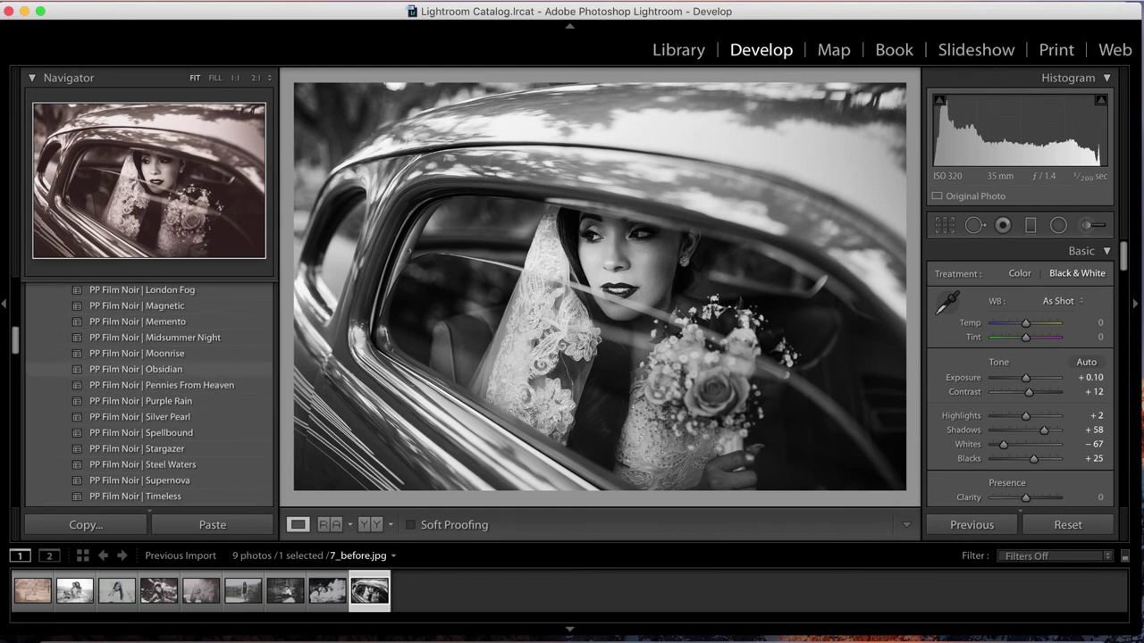
scroll(147, 393, up, 1)
scroll(147, 393, up, 1)
scroll(148, 393, down, 6)
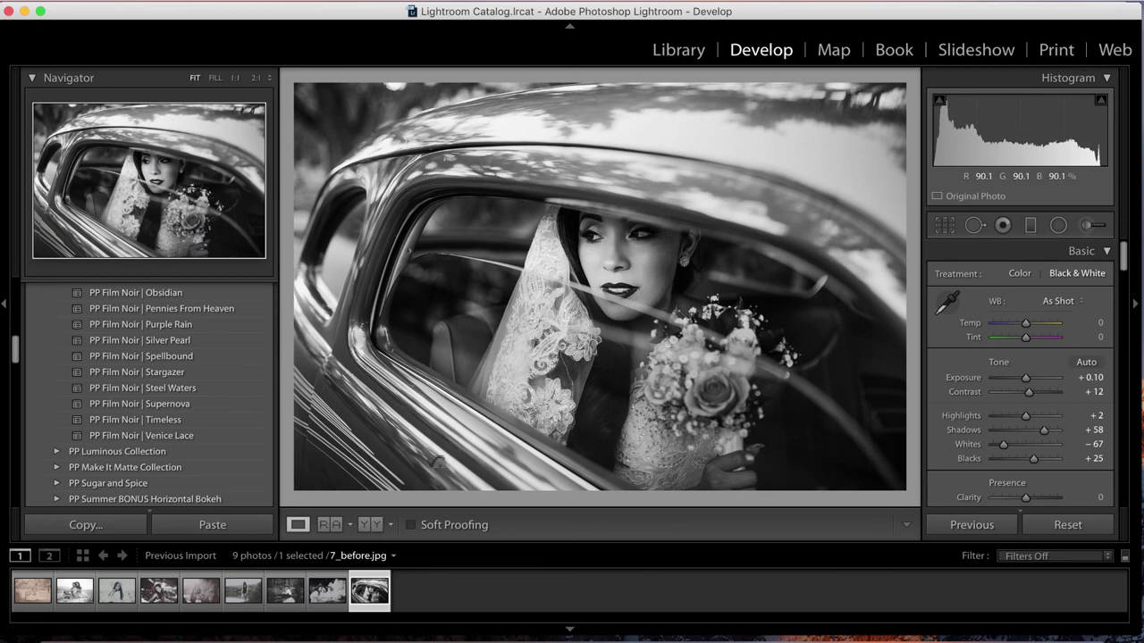
click(370, 524)
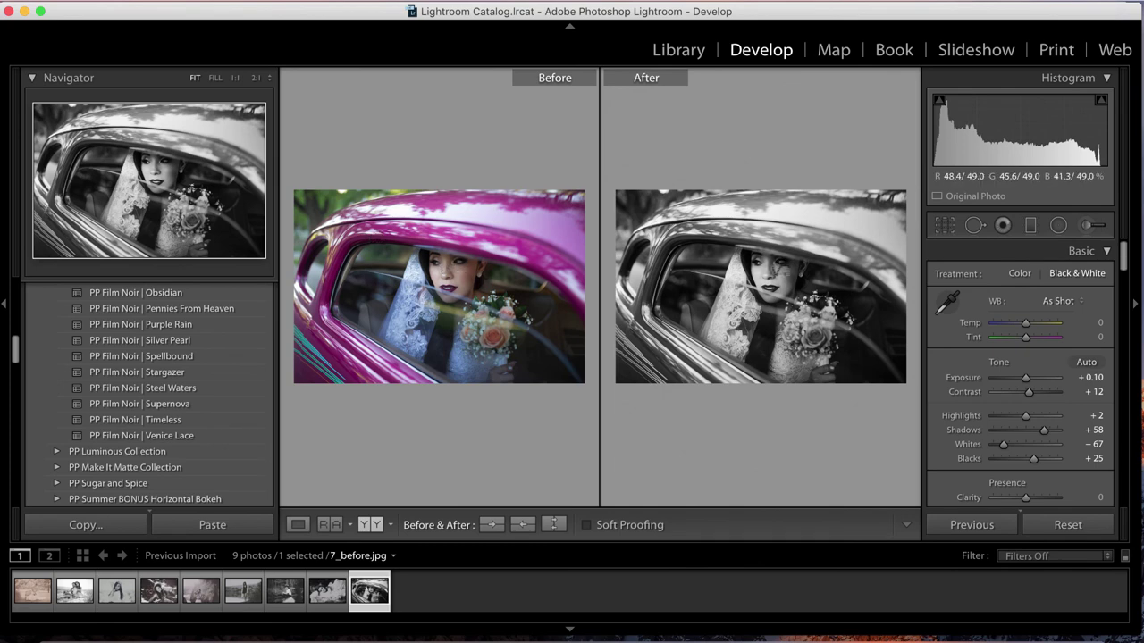
Leave Before/After and show the black-and-white bride photo alone in Loupe view.
key(y)
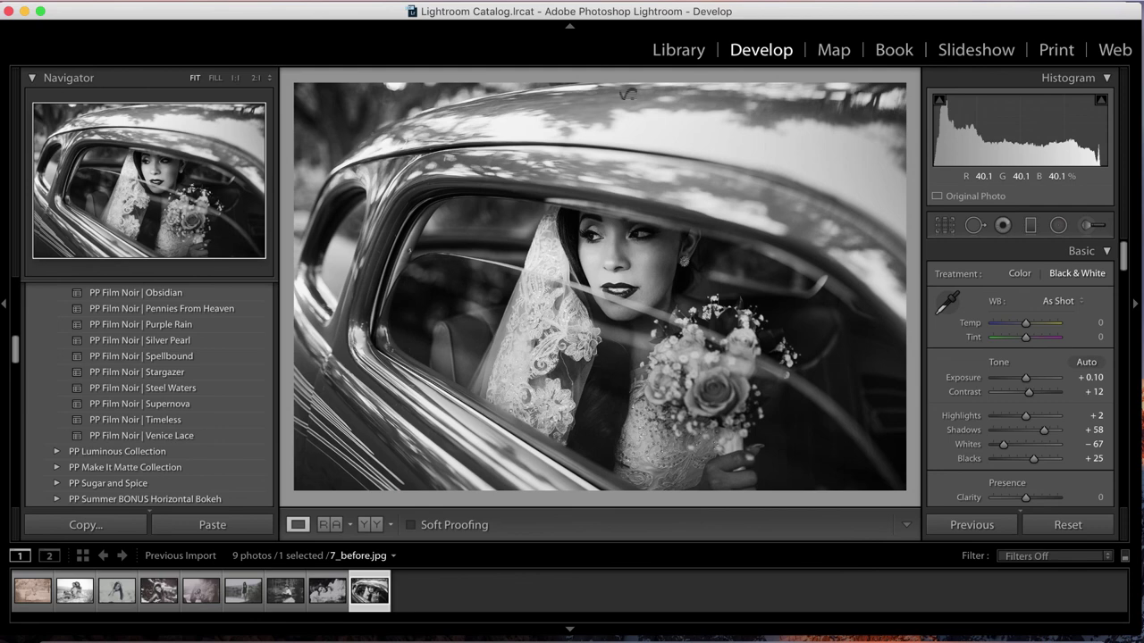